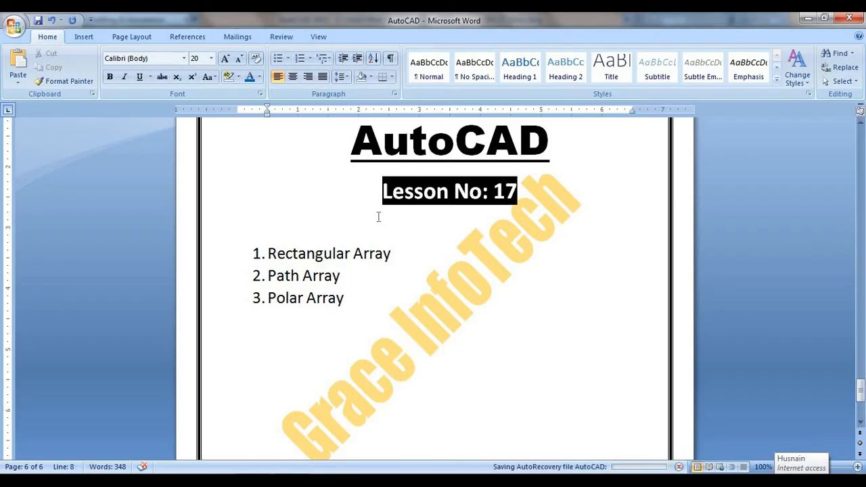
# - Review the Lesson No: 17 heading and its list of rectangular, path and polar arrays
pyautogui.moveTo(380, 196); pyautogui.dragTo(533, 203)
pyautogui.click(424, 257)
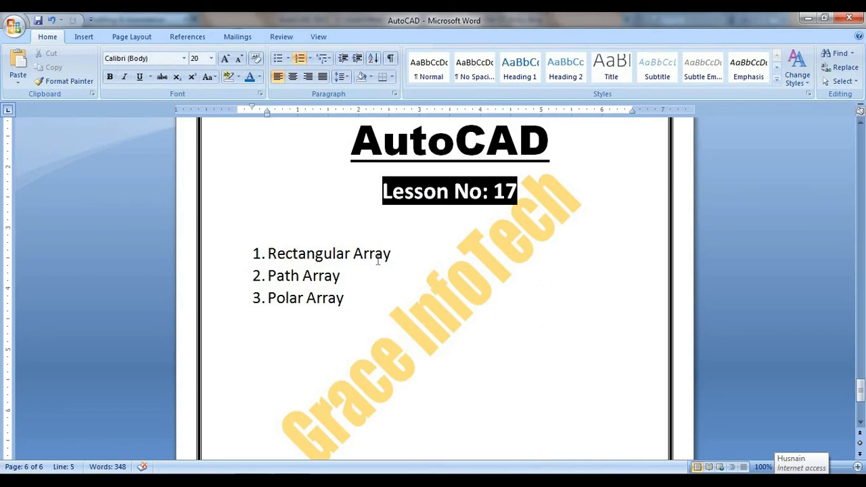
pyautogui.moveTo(347, 279); pyautogui.dragTo(266, 276)
pyautogui.click(353, 303)
pyautogui.moveTo(353, 302); pyautogui.dragTo(267, 298)
pyautogui.click(372, 300)
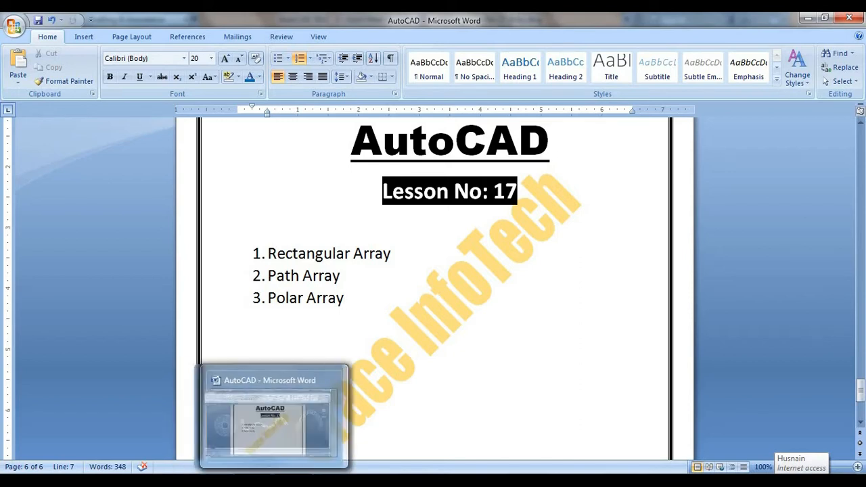
# - Switch to AutoCAD and examine the sample polar and path arrays in the Lesson No 17 Array drawing
pyautogui.click(253, 482)
pyautogui.click(252, 420)
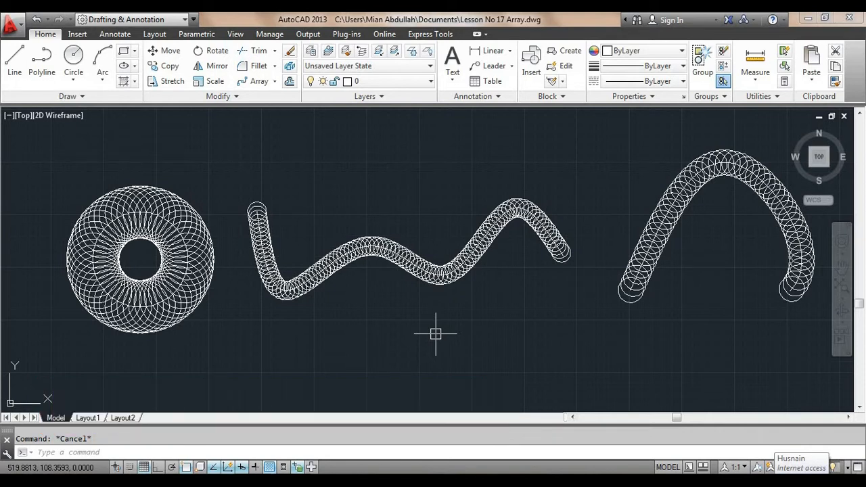
pyautogui.scroll(-2, 383, 262)
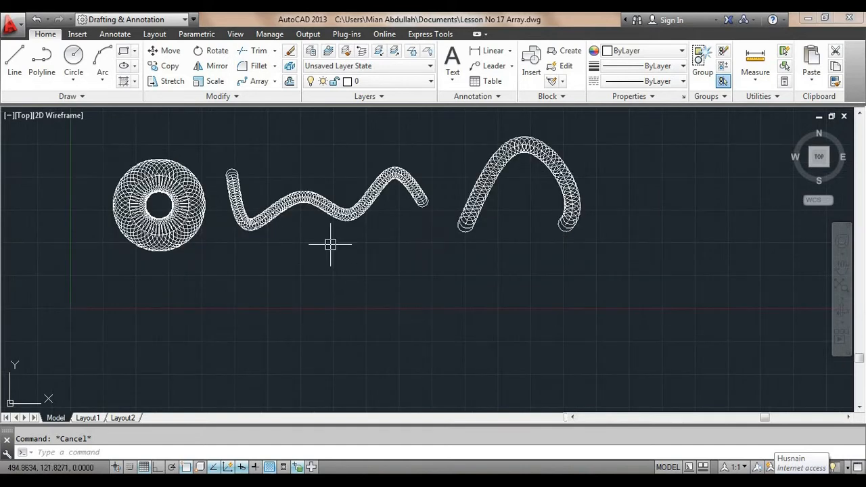
pyautogui.scroll(2, 329, 241)
pyautogui.scroll(-1, 356, 257)
pyautogui.moveTo(354, 253); pyautogui.dragTo(386, 251, button='middle')
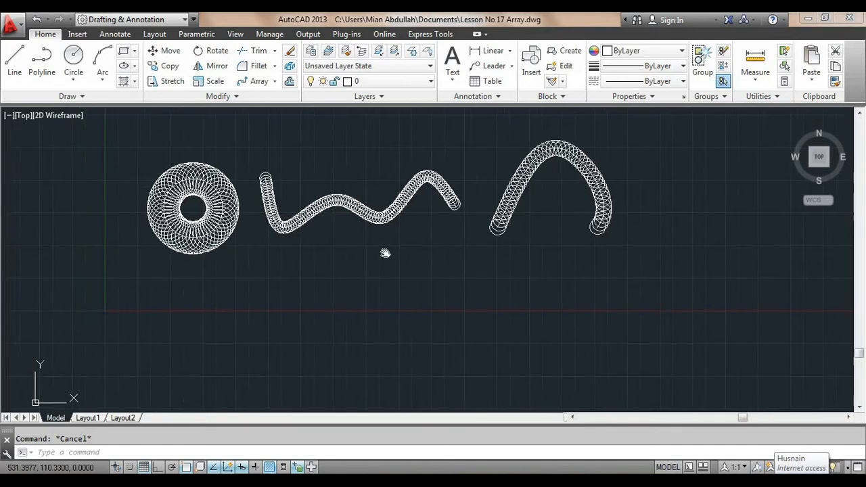
pyautogui.scroll(3, 395, 242)
pyautogui.scroll(-4, 418, 309)
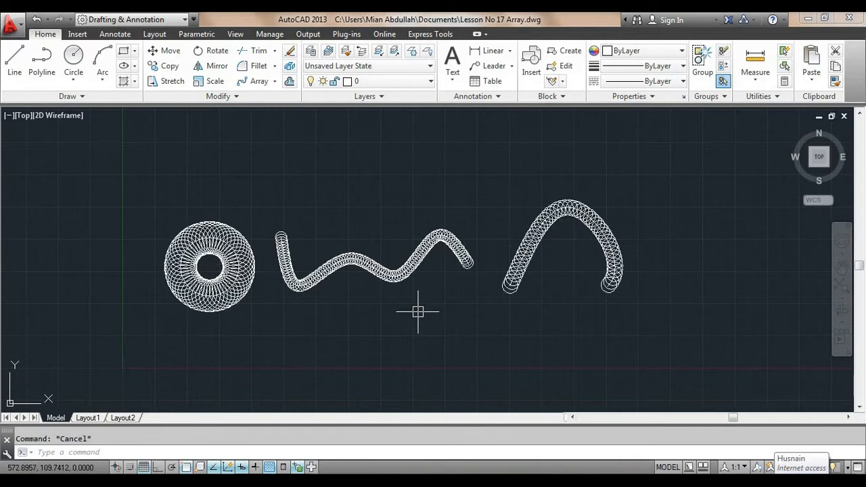
pyautogui.scroll(2, 418, 309)
pyautogui.moveTo(435, 312); pyautogui.dragTo(488, 333, button='middle')
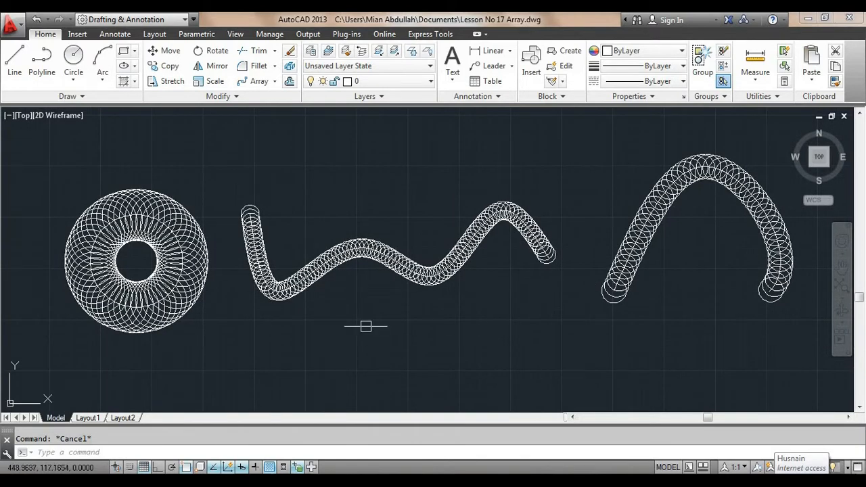
pyautogui.scroll(-2, 211, 311)
pyautogui.moveTo(243, 322); pyautogui.dragTo(250, 238, button='middle')
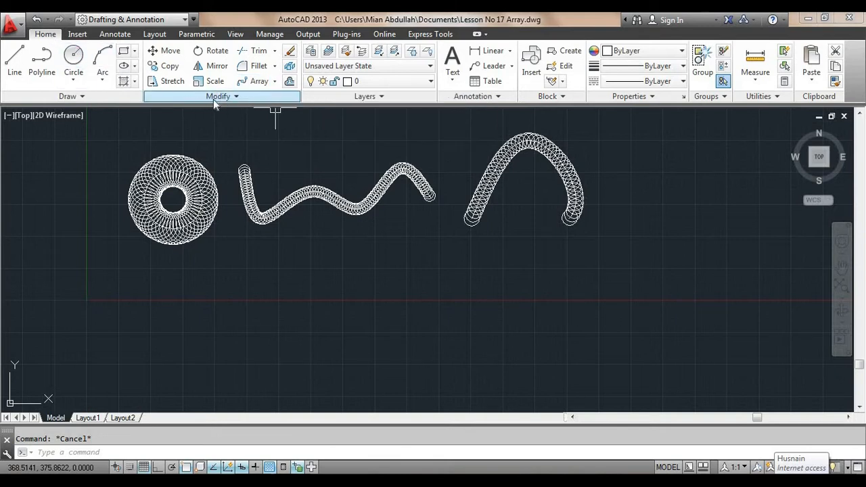
pyautogui.click(274, 81)
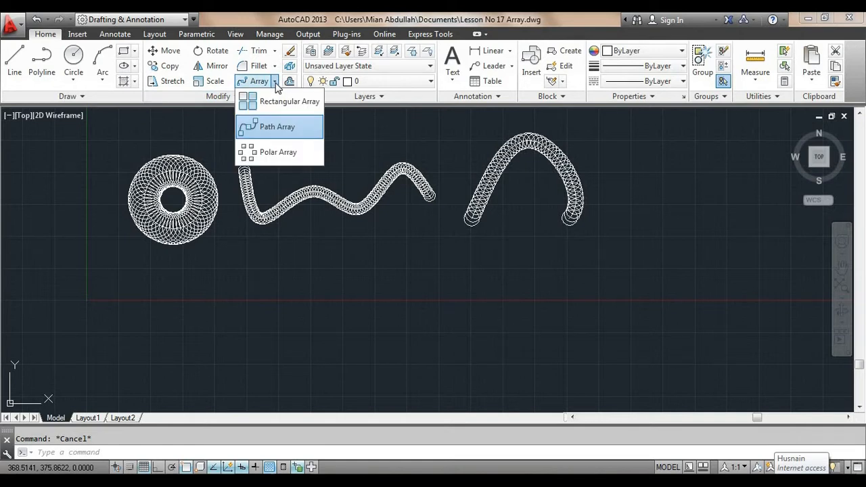
pyautogui.click(283, 105)
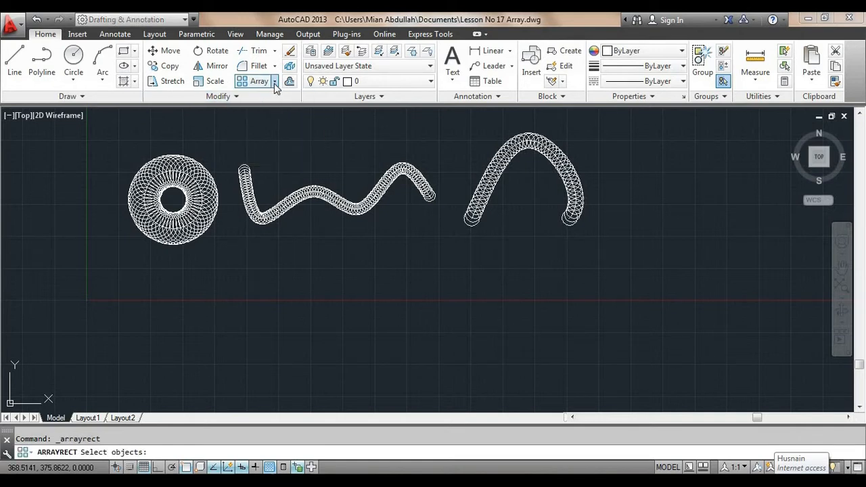
pyautogui.click(274, 81)
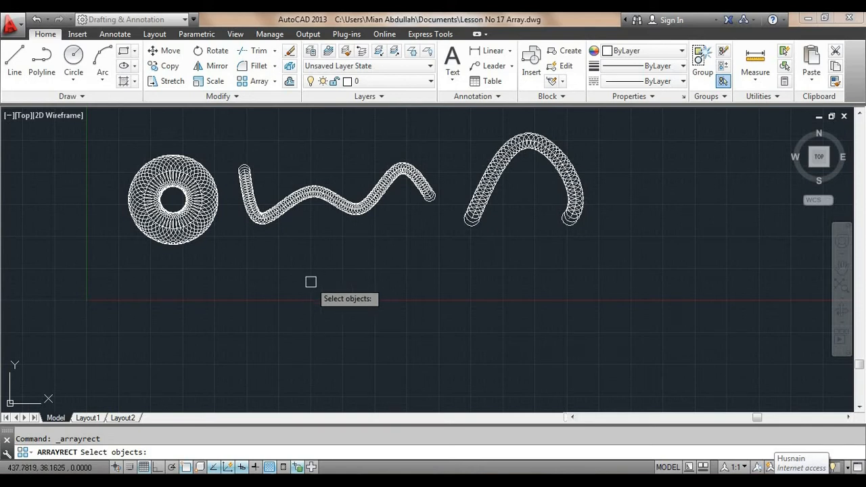
pyautogui.scroll(-2, 301, 280)
pyautogui.moveTo(298, 266); pyautogui.dragTo(275, 235, button='middle')
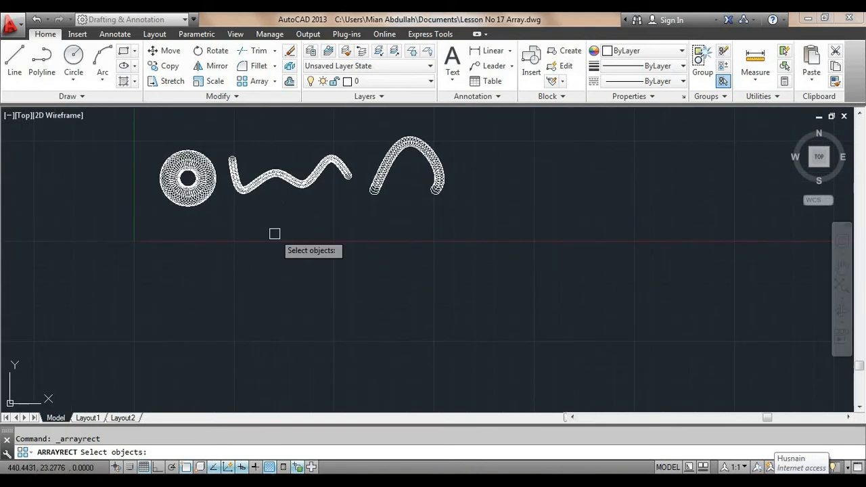
pyautogui.scroll(2, 277, 220)
pyautogui.moveTo(272, 114); pyautogui.dragTo(336, 239, button='middle')
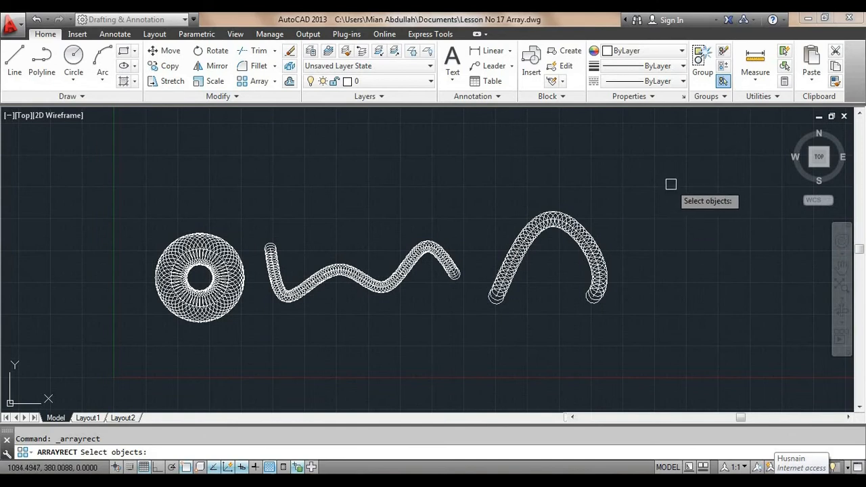
pyautogui.scroll(2, 458, 292)
pyautogui.scroll(1, 457, 293)
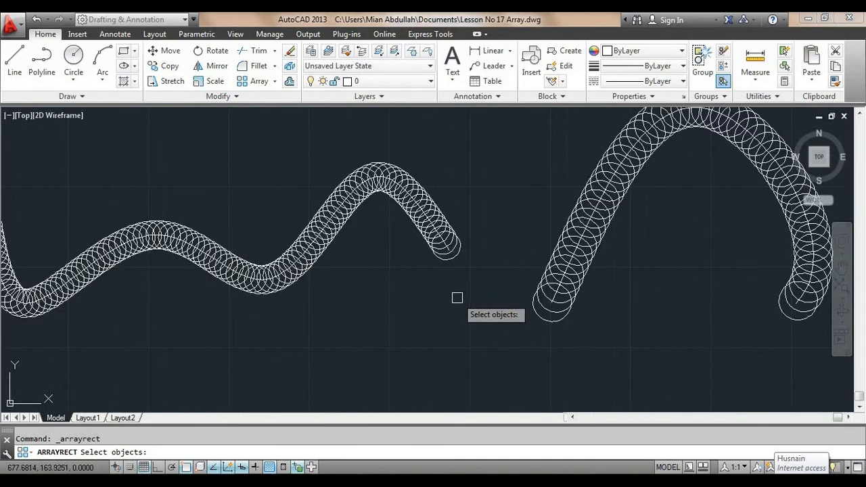
pyautogui.scroll(-1, 458, 296)
pyautogui.moveTo(412, 316); pyautogui.dragTo(461, 300, button='middle')
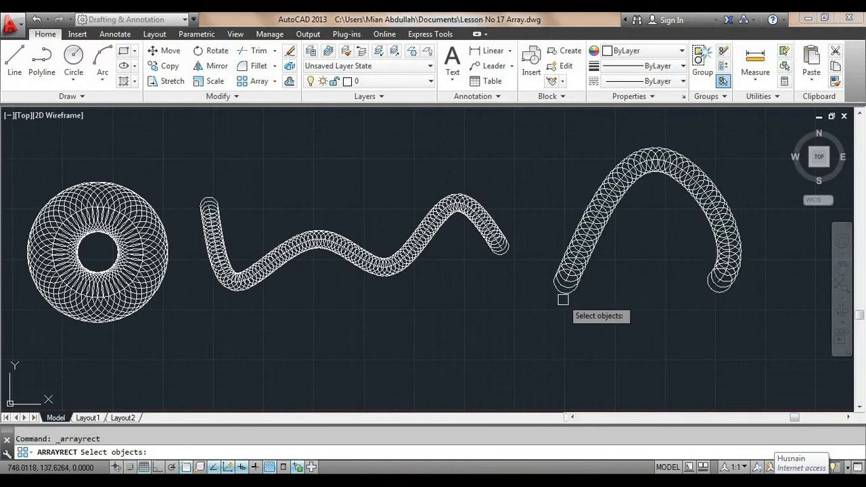
pyautogui.press('Escape')
pyautogui.press('Escape')
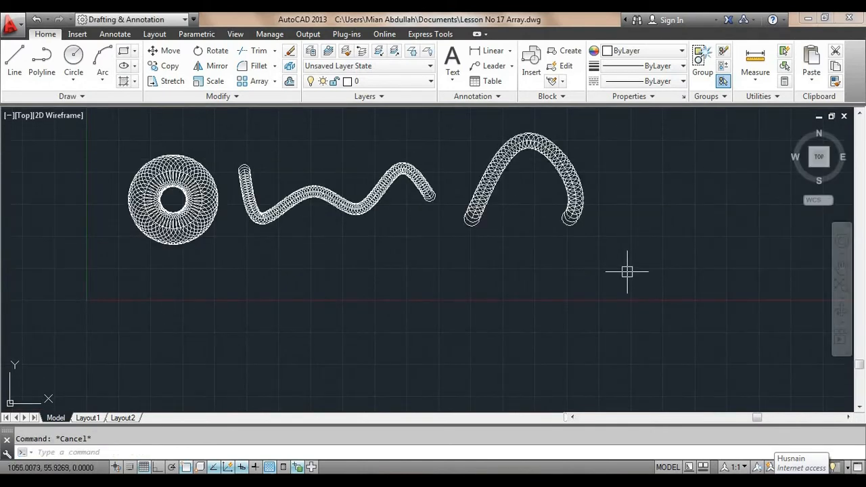
# - Erase all the sample array objects from the drawing
pyautogui.hotkey('ctrl', 'a')
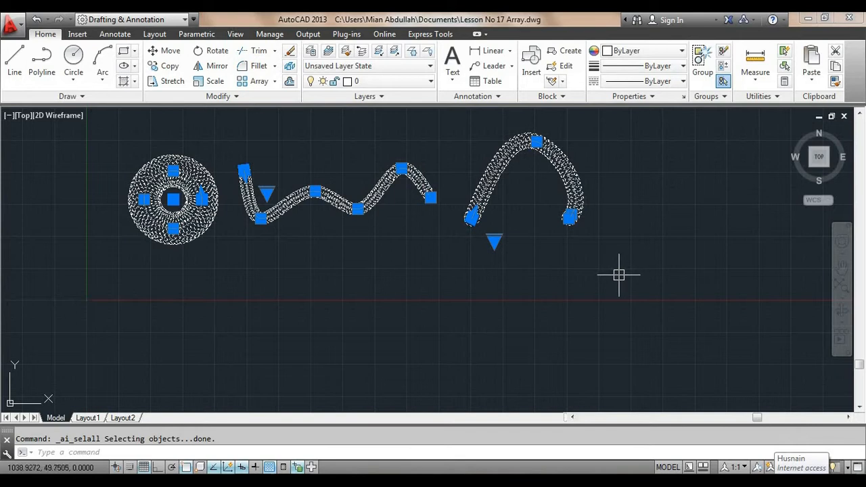
pyautogui.press('Delete')
pyautogui.scroll(-2, 368, 265)
pyautogui.moveTo(395, 209); pyautogui.dragTo(198, 295, button='middle')
pyautogui.moveTo(280, 237)
pyautogui.mouseDown(button='middle')
pyautogui.moveTo(302, 235)
pyautogui.moveTo(281, 237)
pyautogui.mouseUp(button='middle')
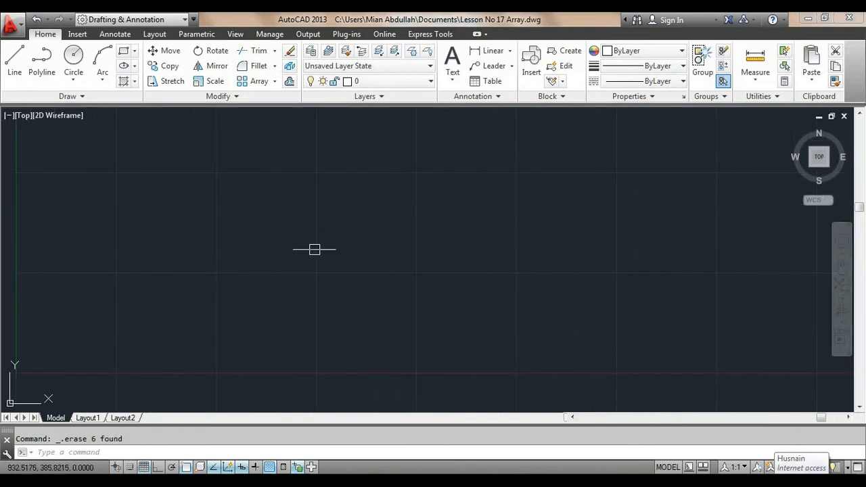
# - Draw a circle with a radius of 5 in the empty drawing area, just above the X axis
pyautogui.write('c')
pyautogui.press('Return')
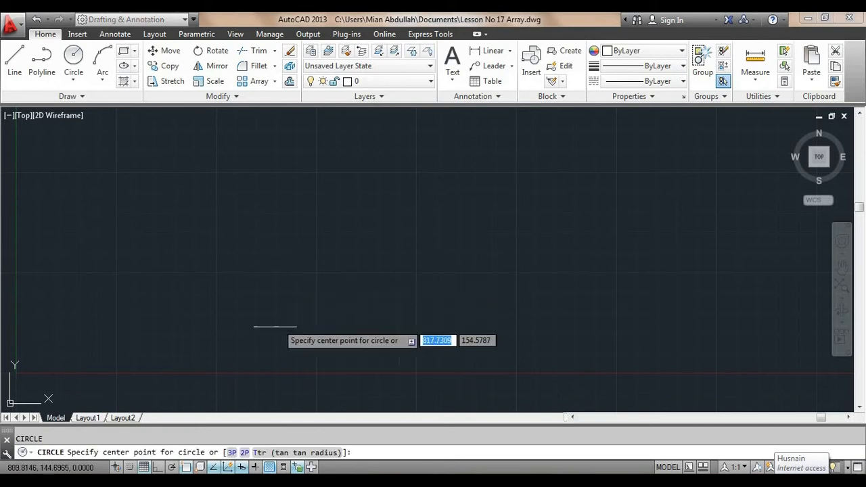
pyautogui.click(234, 343)
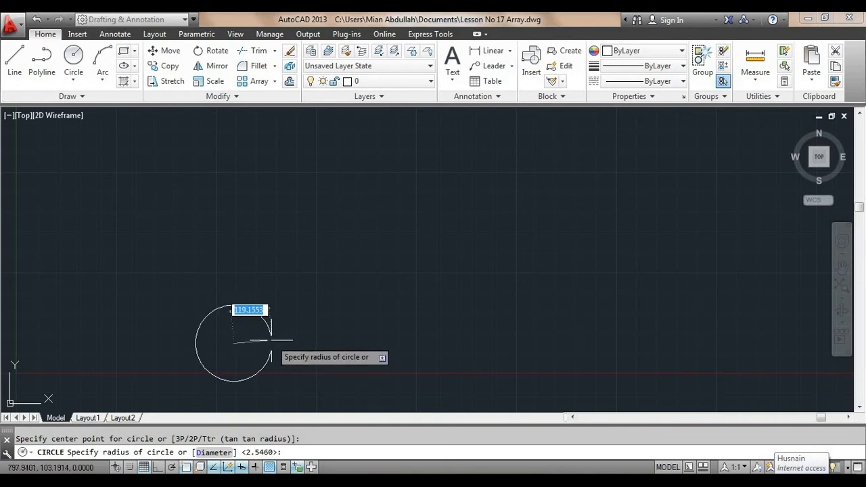
pyautogui.write('5')
pyautogui.press('Return')
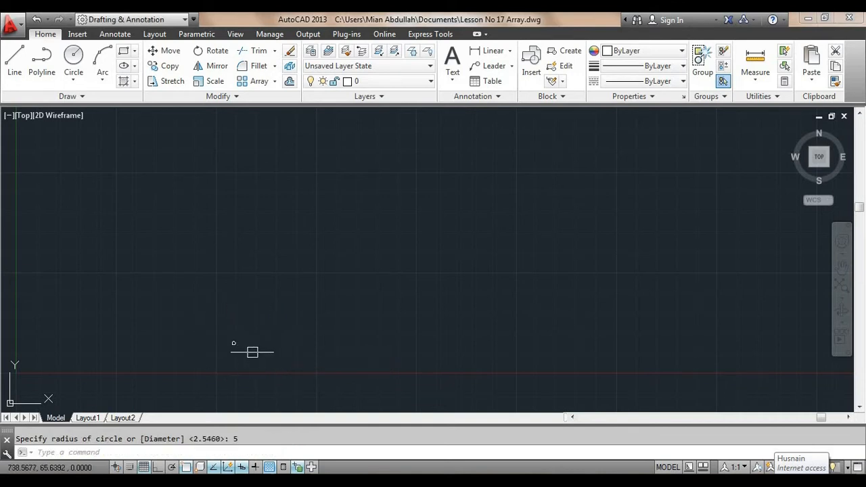
# - Copy the circle from its center, placing three copies in a column above the original
pyautogui.scroll(4, 237, 340)
pyautogui.moveTo(214, 350)
pyautogui.mouseDown(button='middle')
pyautogui.moveTo(403, 358)
pyautogui.moveTo(310, 347)
pyautogui.mouseUp(button='middle')
pyautogui.scroll(2, 319, 372)
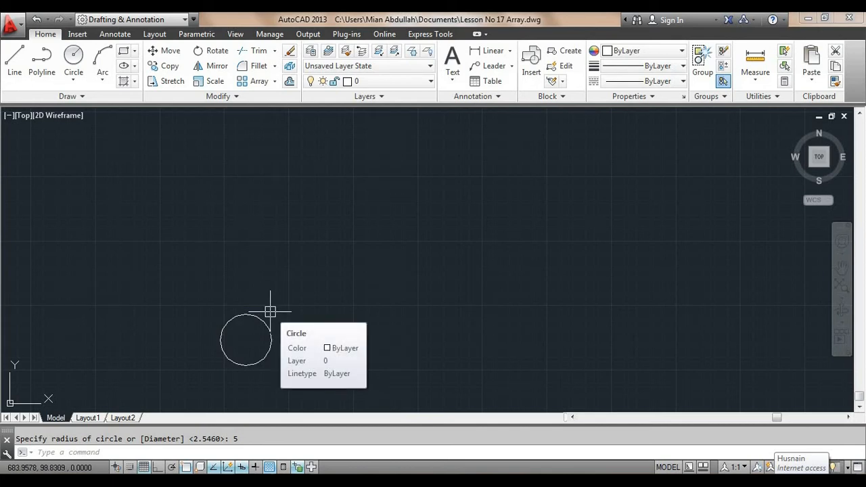
pyautogui.write('CO')
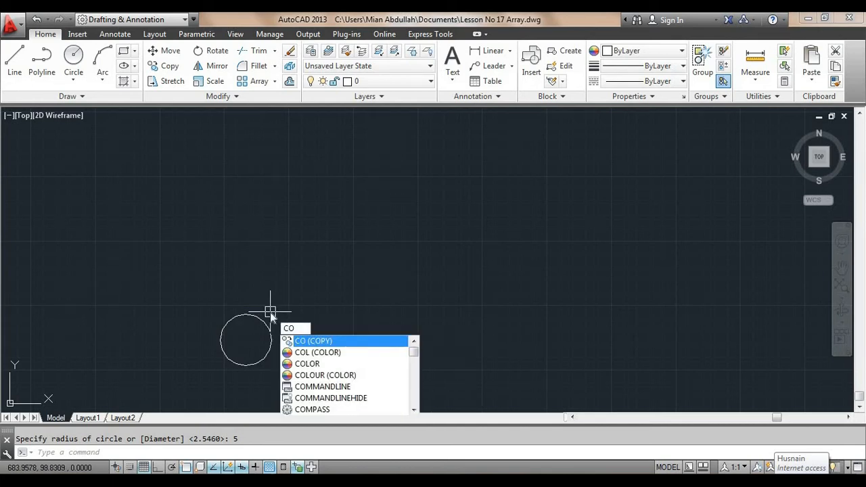
pyautogui.press('Return')
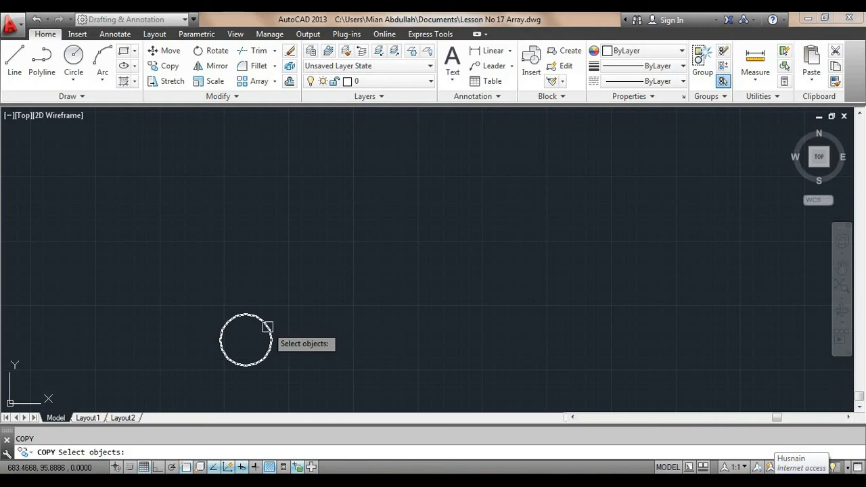
pyautogui.click(268, 327)
pyautogui.press('Return')
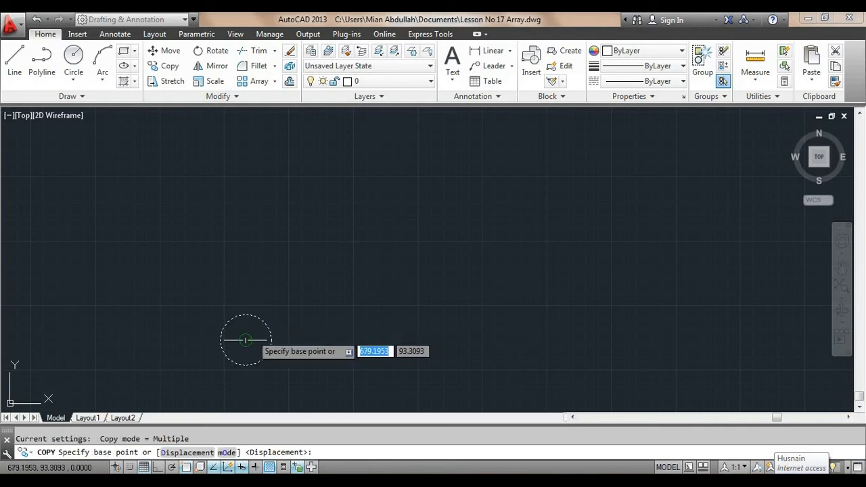
pyautogui.click(245, 339)
pyautogui.click(249, 277)
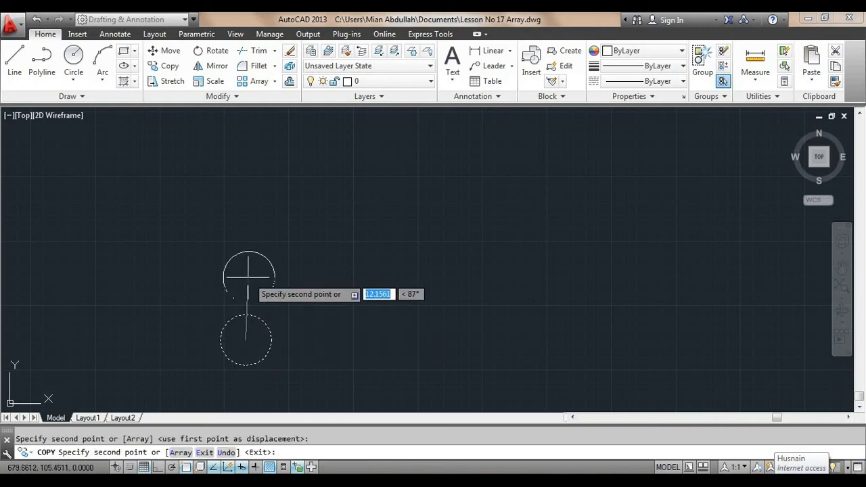
pyautogui.click(248, 212)
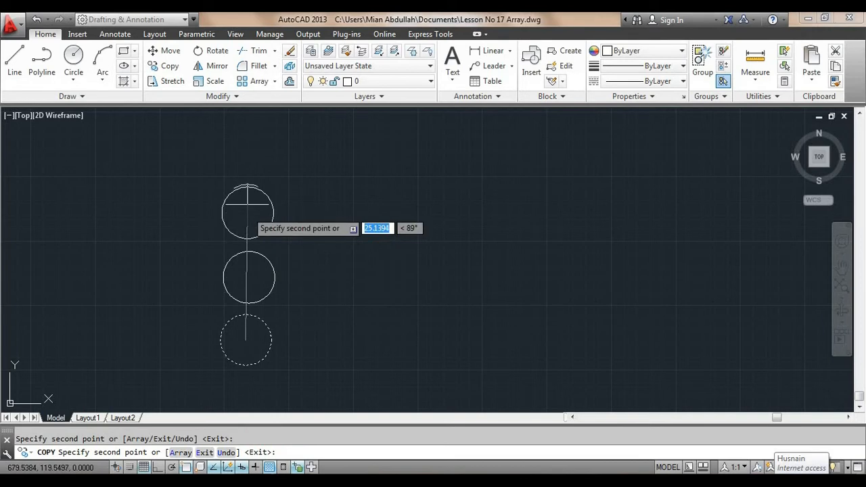
pyautogui.click(249, 145)
# - Place four more copies of the circle in a row extending to the right of the original
pyautogui.click(317, 342)
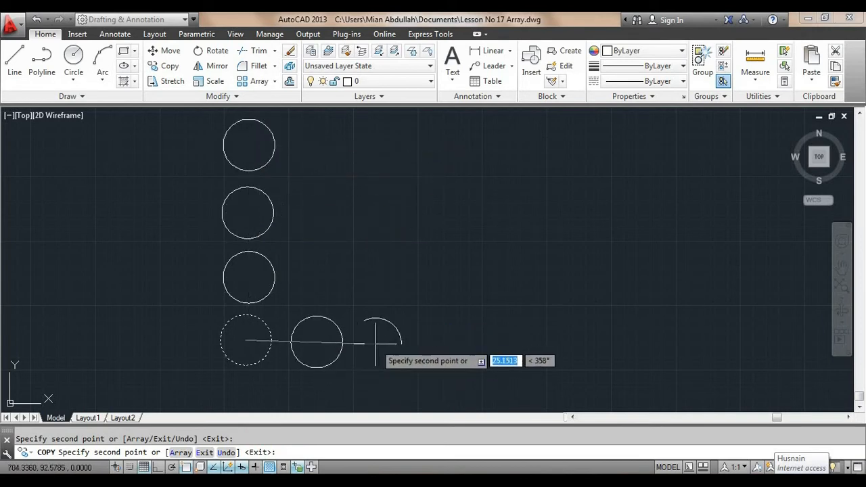
pyautogui.click(386, 342)
pyautogui.click(459, 342)
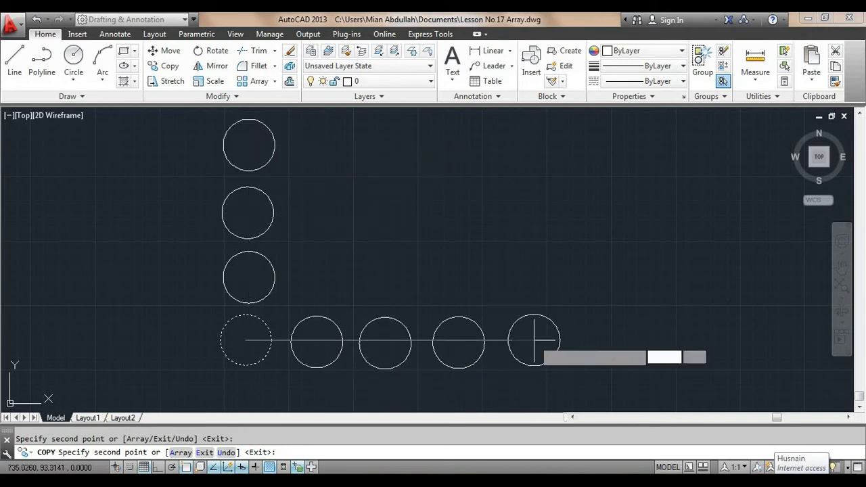
pyautogui.click(534, 340)
# - Place circle copies up the right-hand column and across the top row to close the rectangular outline
pyautogui.click(539, 276)
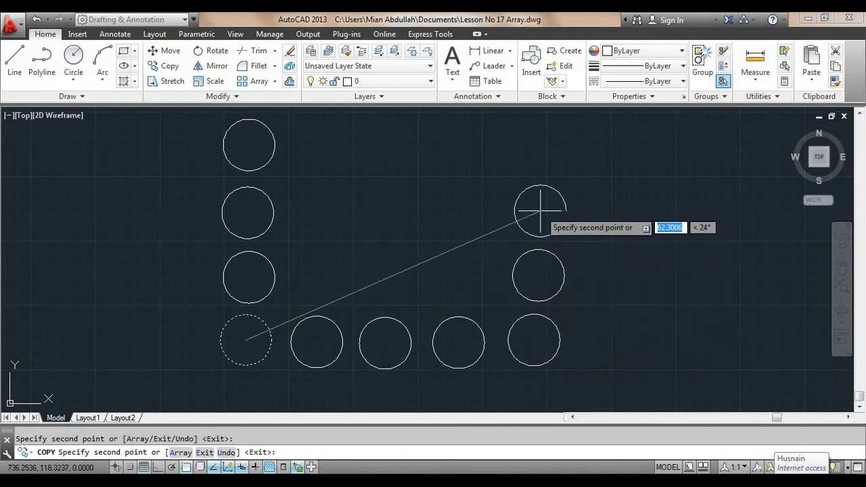
pyautogui.click(540, 210)
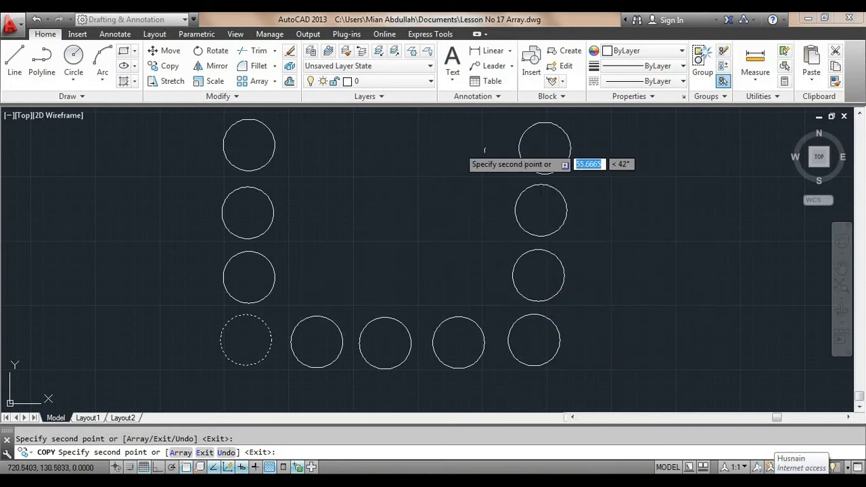
pyautogui.click(459, 146)
pyautogui.click(395, 147)
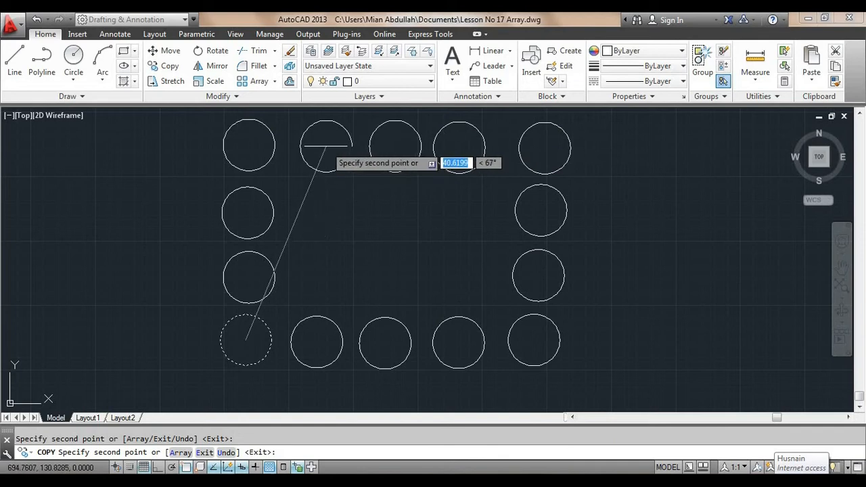
pyautogui.click(326, 147)
# - Fill the inside of the outline with six circle copies in two rows of three
pyautogui.click(322, 219)
pyautogui.click(326, 280)
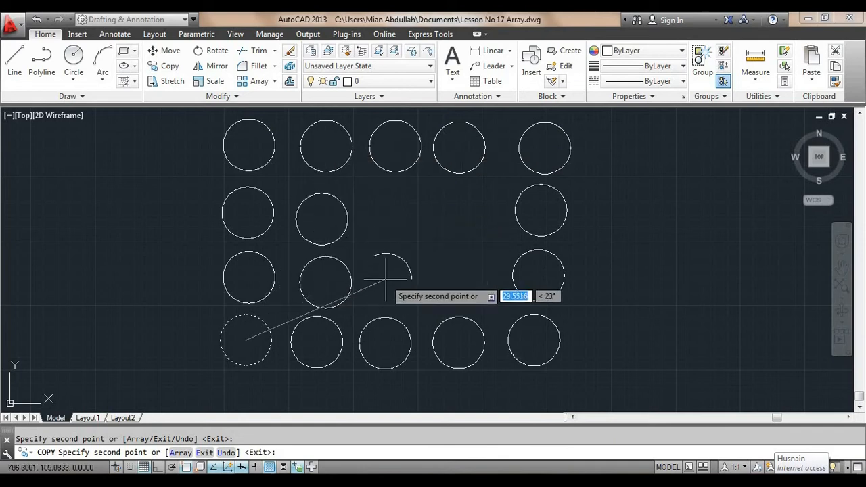
pyautogui.click(388, 278)
pyautogui.click(473, 281)
pyautogui.click(468, 212)
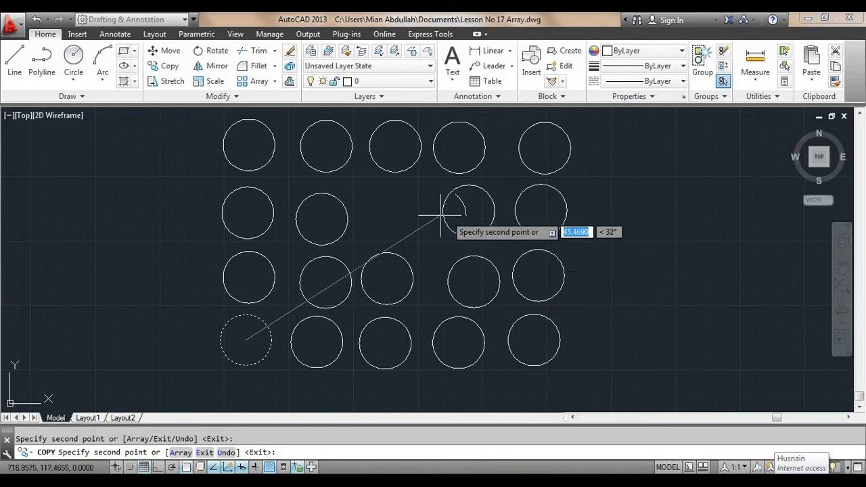
pyautogui.click(398, 214)
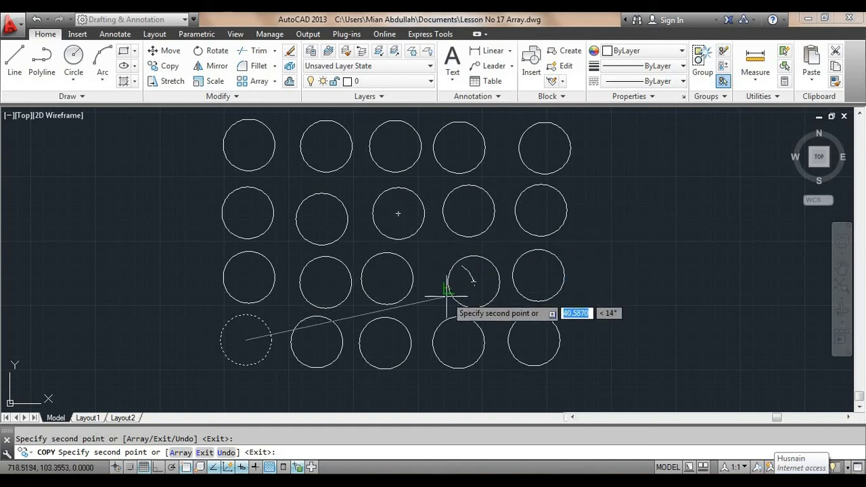
# - Finish copying and examine the spacing and alignment of the manually copied circle grid
pyautogui.press('Return')
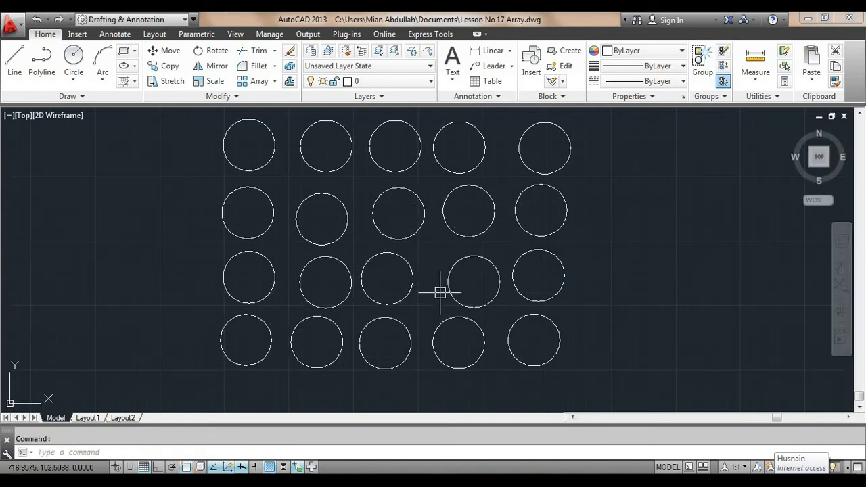
pyautogui.scroll(-3, 440, 298)
pyautogui.scroll(3, 439, 299)
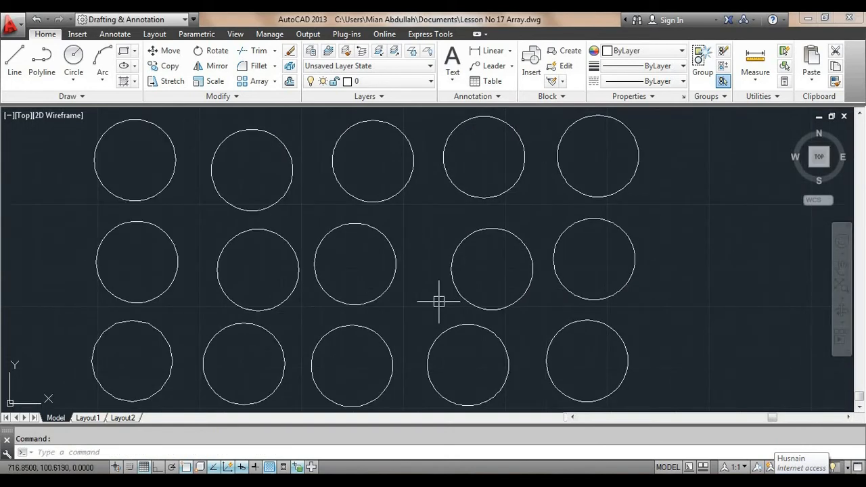
pyautogui.moveTo(441, 254)
pyautogui.mouseDown(button='middle')
pyautogui.moveTo(433, 273)
pyautogui.moveTo(443, 265)
pyautogui.mouseUp(button='middle')
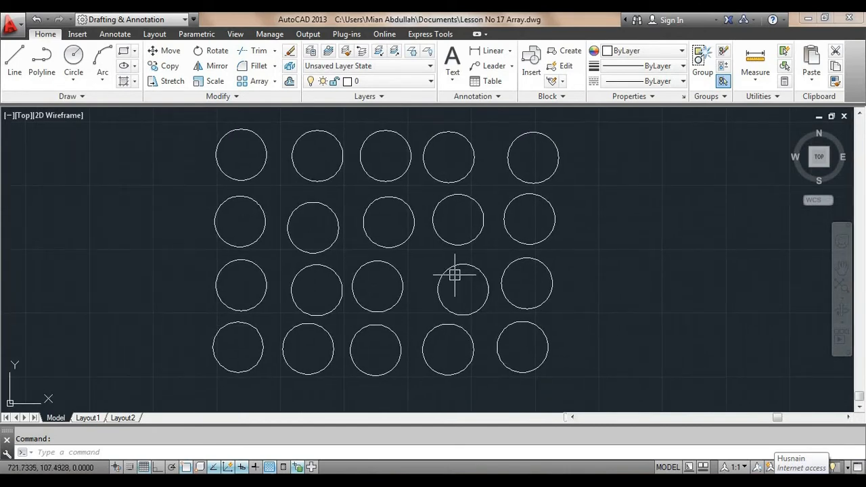
pyautogui.moveTo(455, 275)
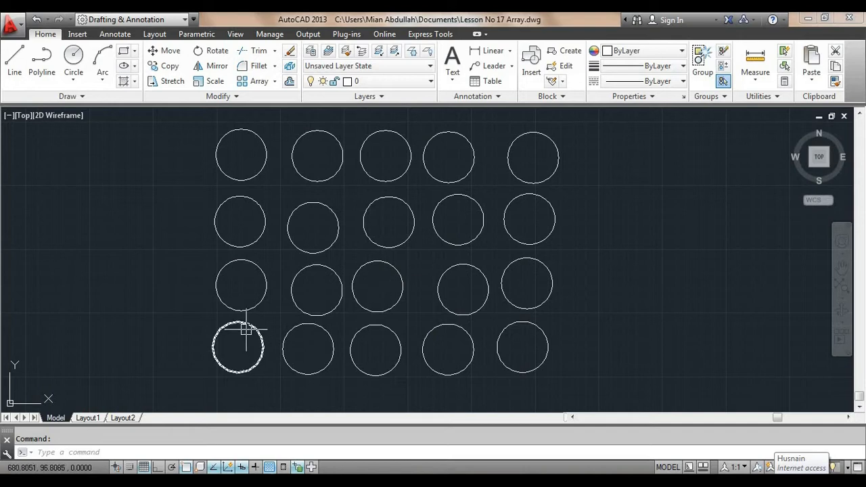
pyautogui.moveTo(245, 330)
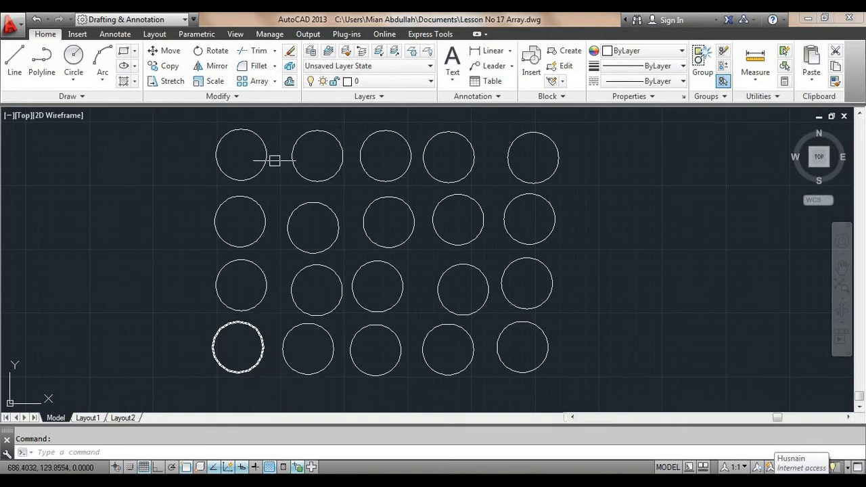
pyautogui.click(274, 81)
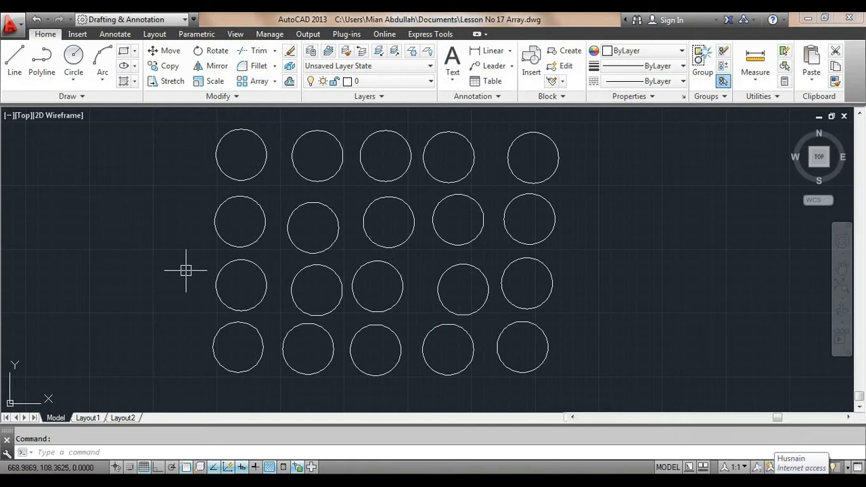
# - Undo all the circle copies, leaving only the original circle
pyautogui.hotkey('ctrl', 'z')
pyautogui.hotkey('ctrl', 'z')
pyautogui.hotkey('ctrl', 'z')
pyautogui.hotkey('ctrl', 'z')
pyautogui.hotkey('ctrl', 'z')
pyautogui.hotkey('ctrl', 'z')
pyautogui.hotkey('ctrl', 'z')
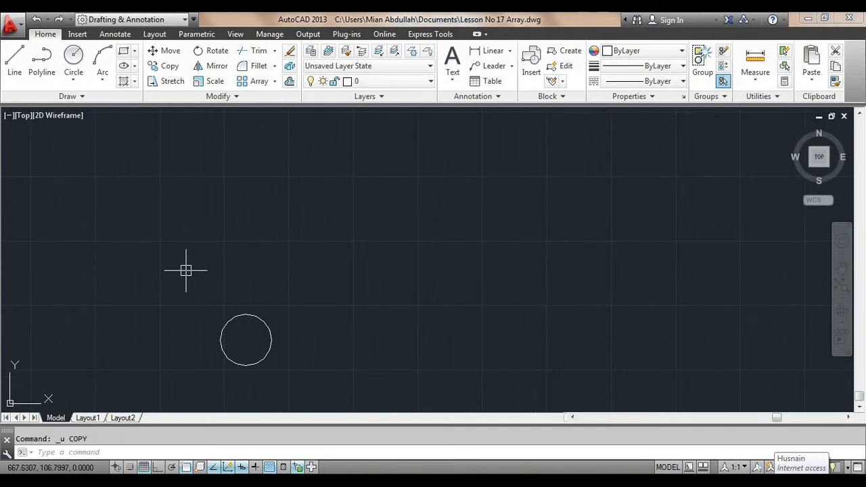
pyautogui.scroll(-2, 259, 338)
pyautogui.scroll(5, 259, 338)
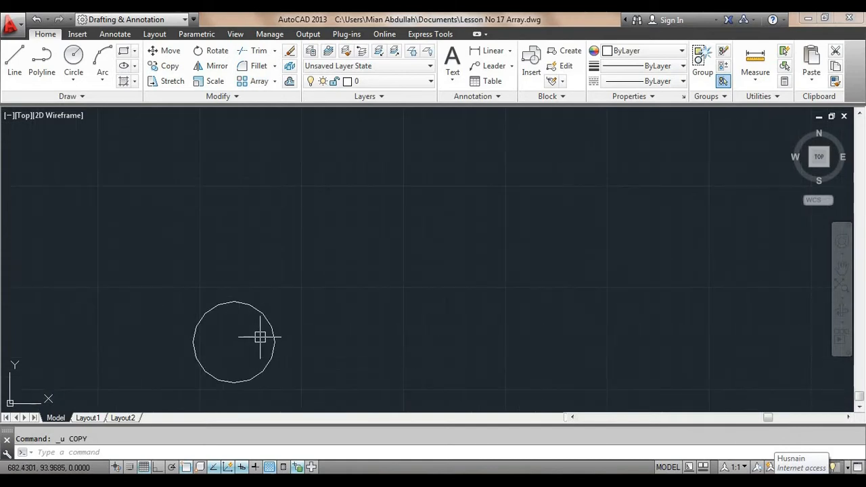
pyautogui.scroll(-3, 259, 339)
pyautogui.moveTo(257, 341); pyautogui.dragTo(249, 357, button='middle')
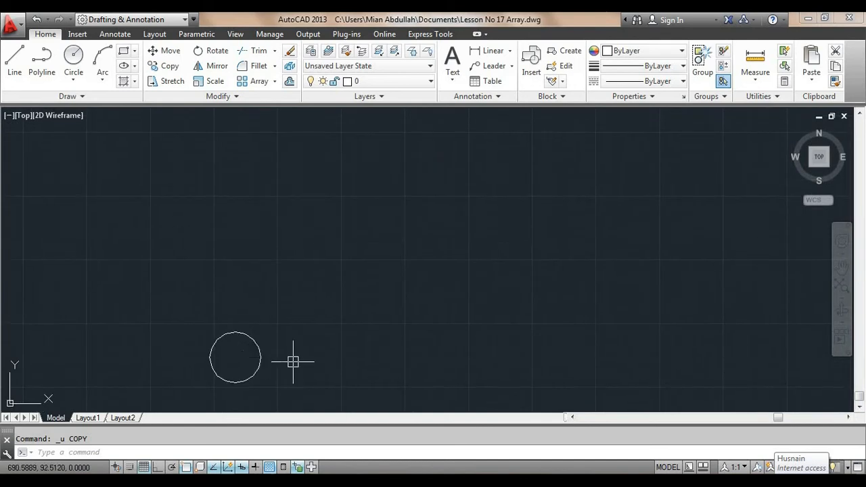
pyautogui.click(275, 81)
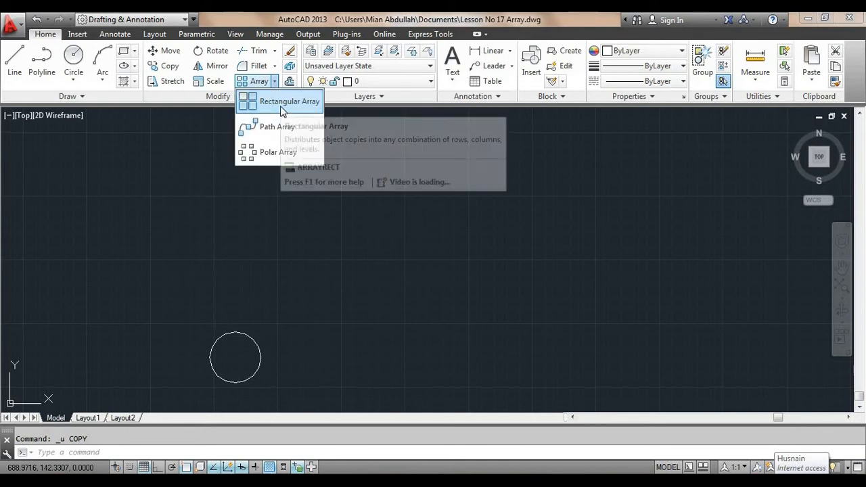
pyautogui.press('Escape')
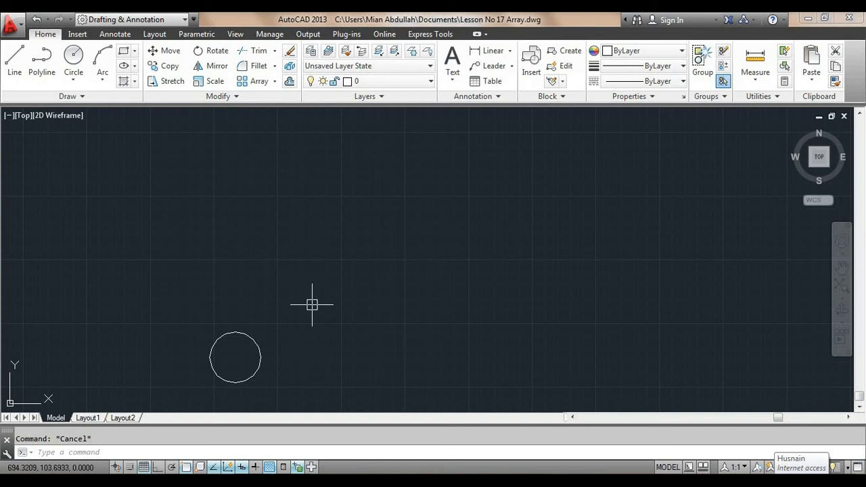
pyautogui.write('ar')
pyautogui.press('Return')
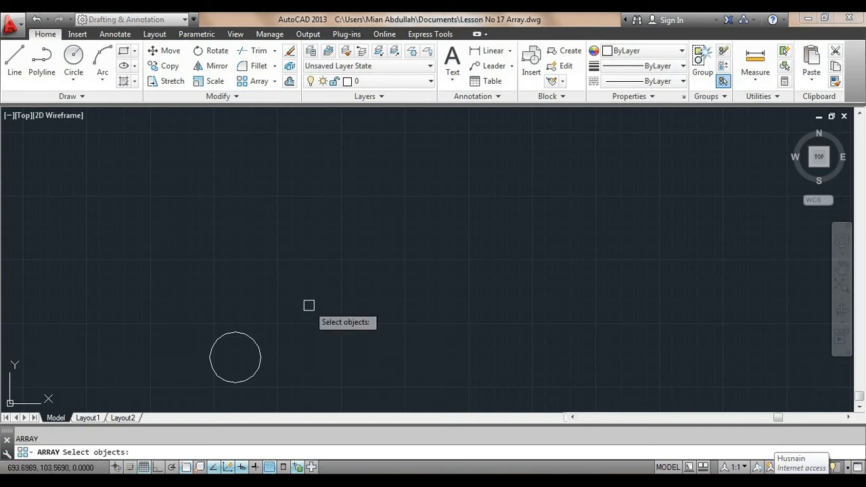
pyautogui.click(275, 81)
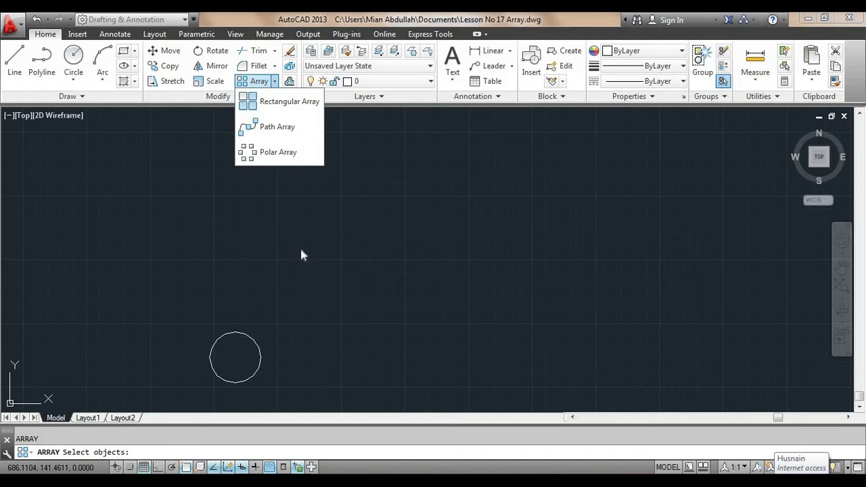
pyautogui.click(327, 235)
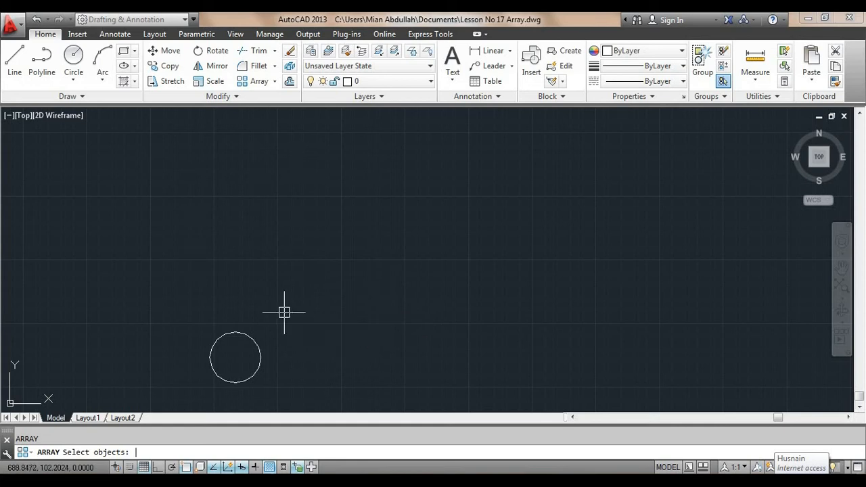
pyautogui.press('Escape')
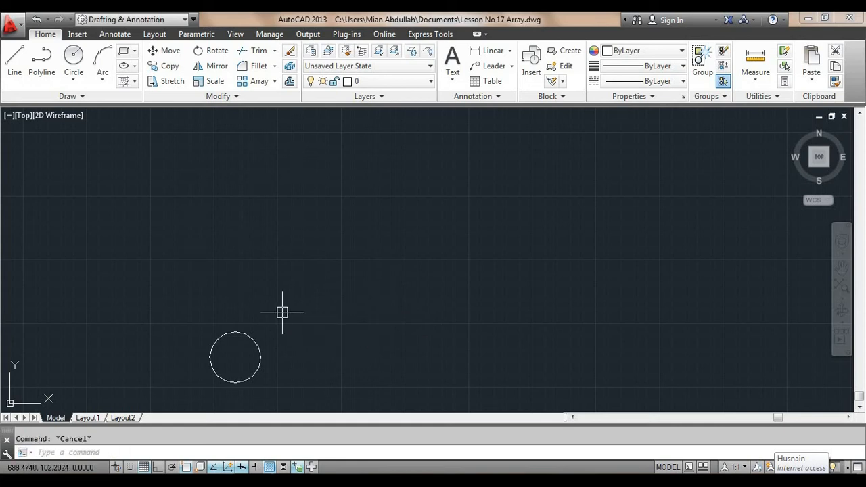
# - Create an array from the circle using the Rectangular array type
pyautogui.write('ar')
pyautogui.press('Return')
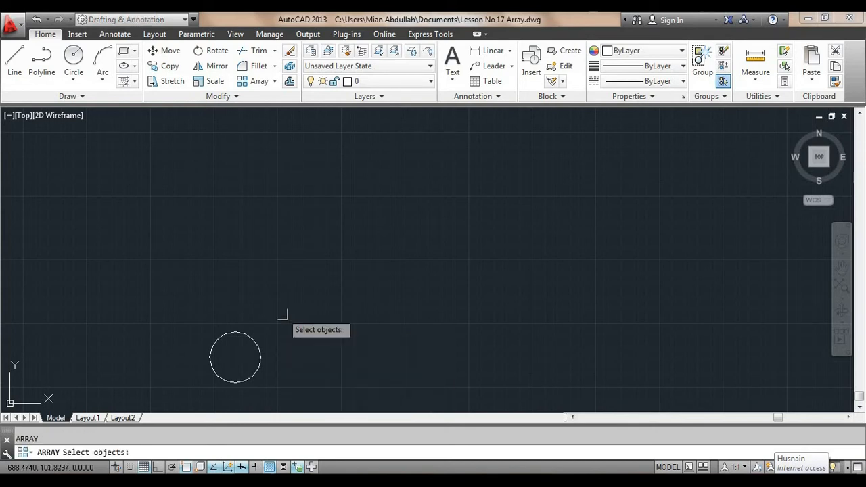
pyautogui.click(260, 352)
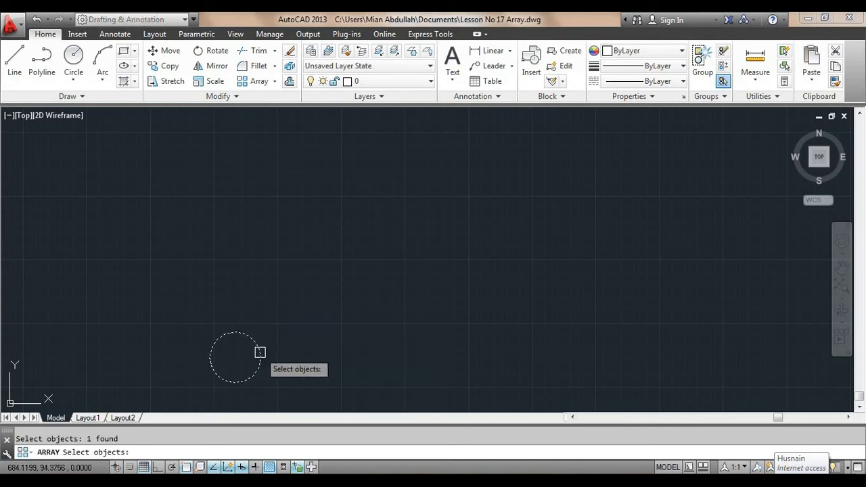
pyautogui.press('Return')
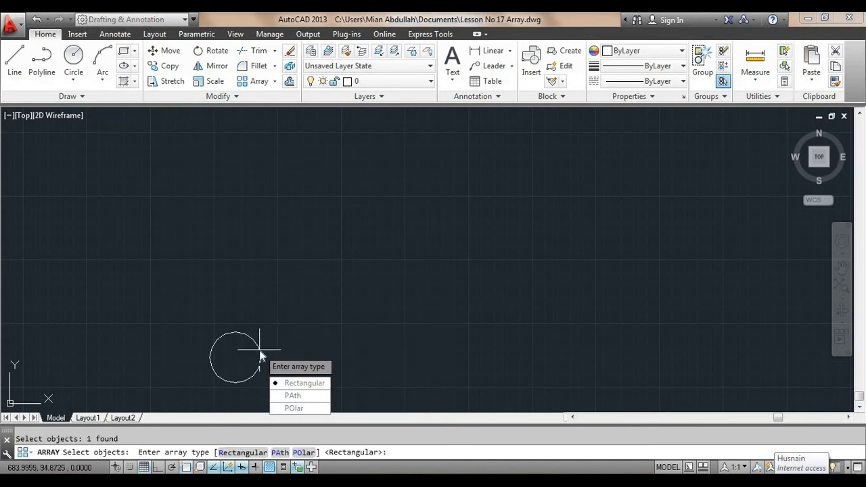
pyautogui.click(326, 385)
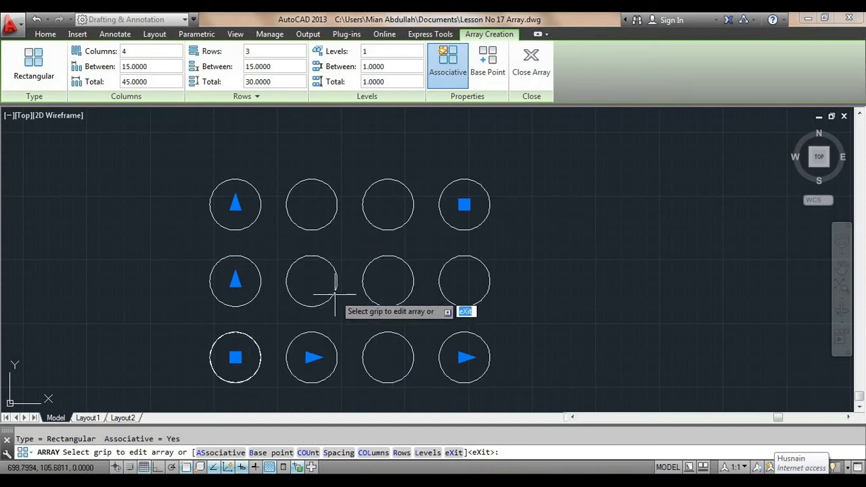
# - Set the rectangular array to 6 columns and 6 rows
pyautogui.moveTo(318, 292); pyautogui.dragTo(347, 261, button='middle')
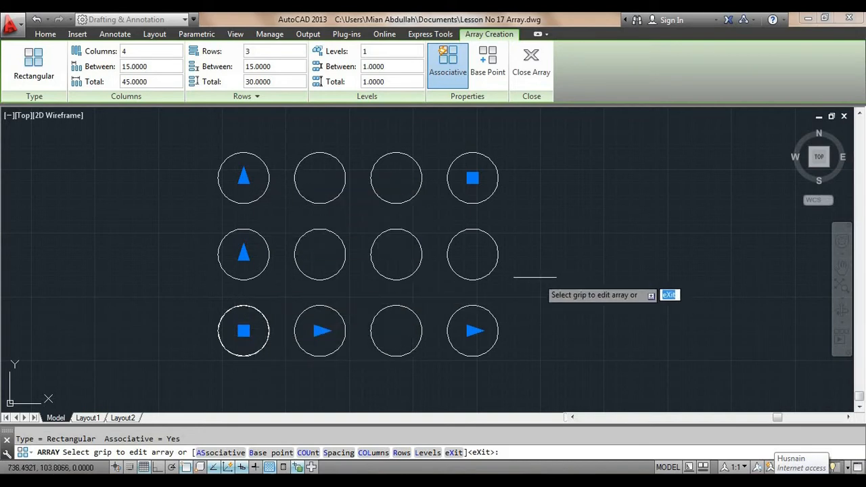
pyautogui.moveTo(369, 134); pyautogui.dragTo(364, 164, button='middle')
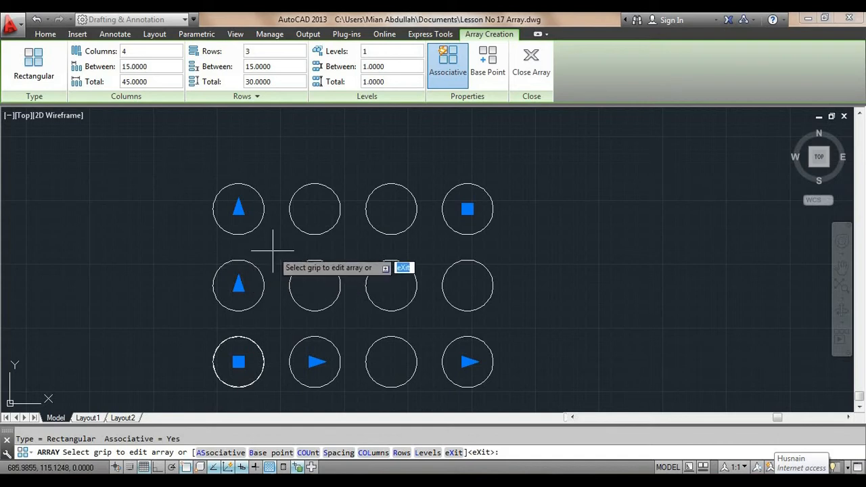
pyautogui.moveTo(262, 275); pyautogui.dragTo(268, 246, button='middle')
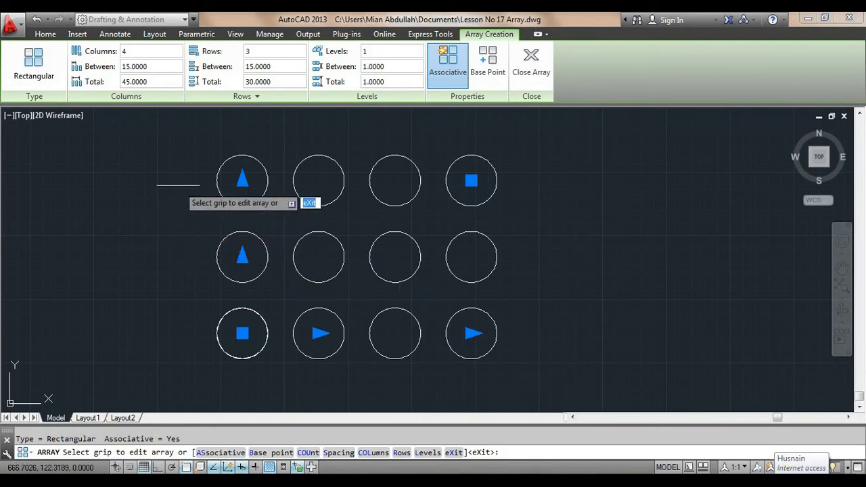
pyautogui.click(126, 51)
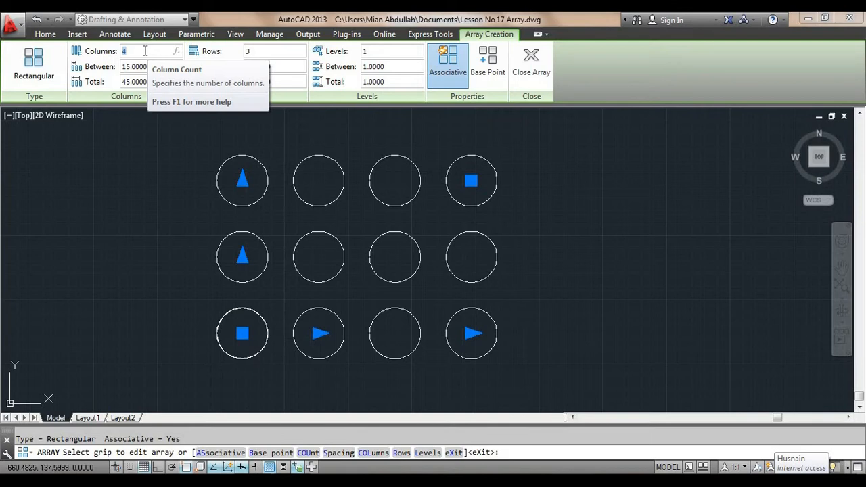
pyautogui.press('Return')
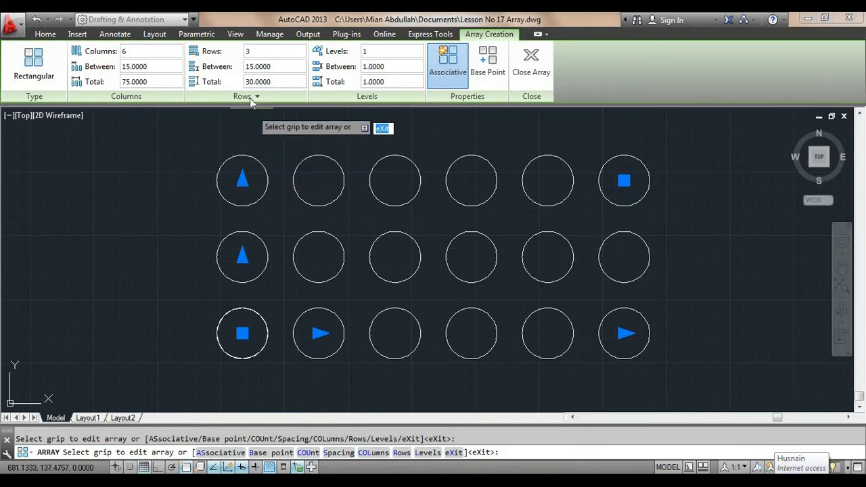
pyautogui.click(267, 49)
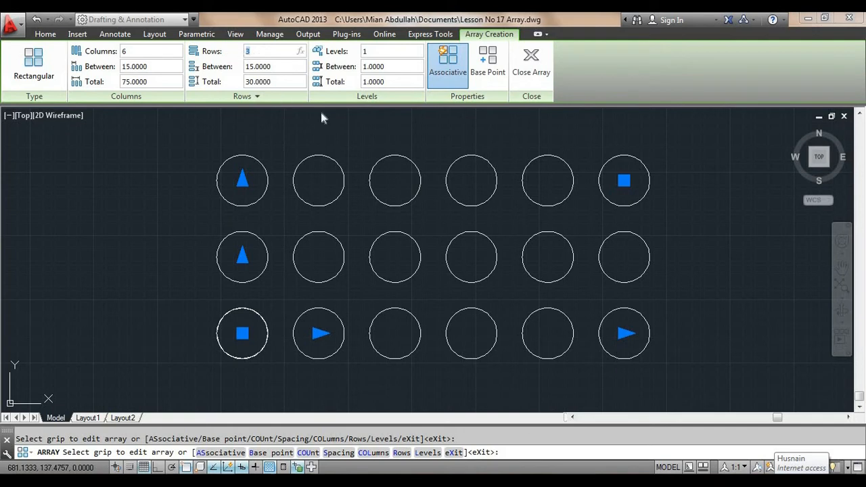
pyautogui.write('6')
pyautogui.press('Return')
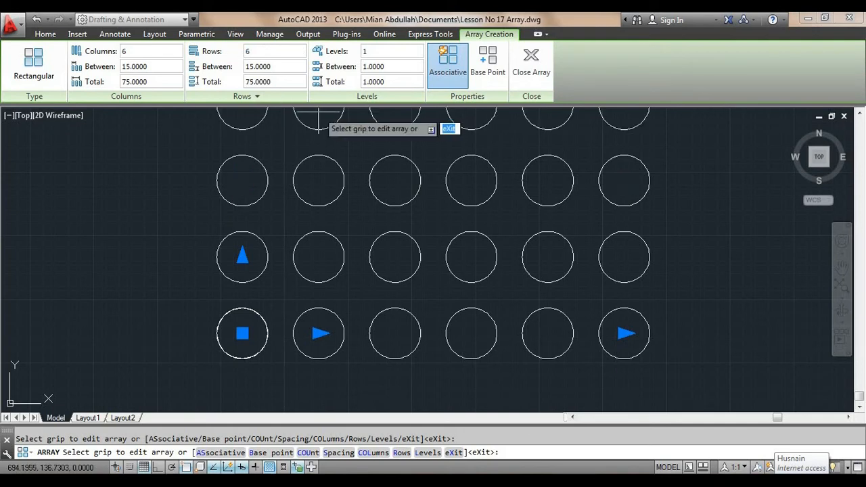
# - Exit the array command and zoom to the extents of the drawing
pyautogui.write('z')
pyautogui.press('Return')
pyautogui.write('e')
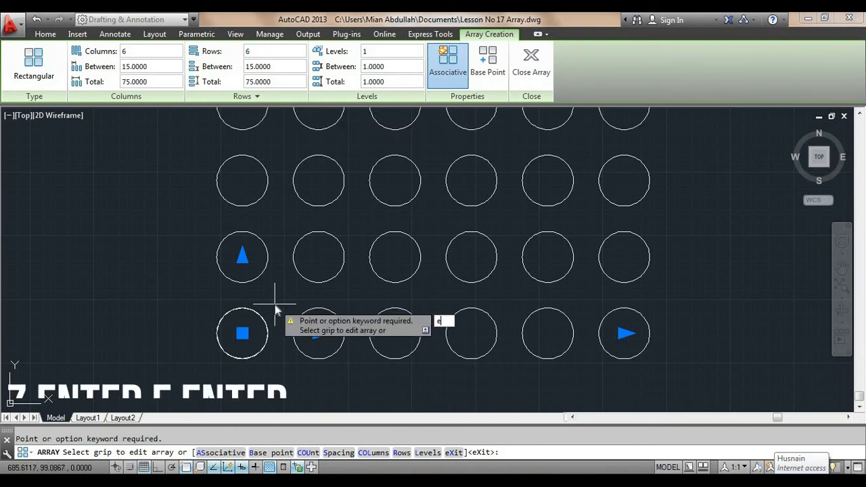
pyautogui.press('Escape')
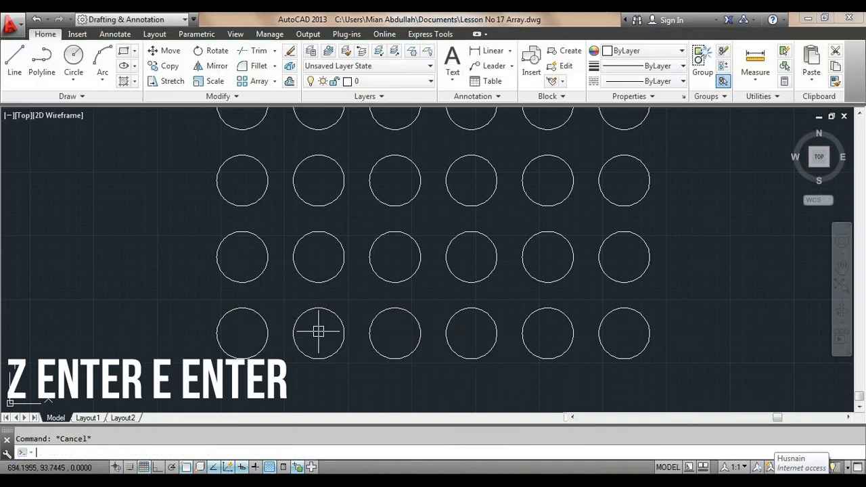
pyautogui.write('z')
pyautogui.press('Return')
pyautogui.write('e')
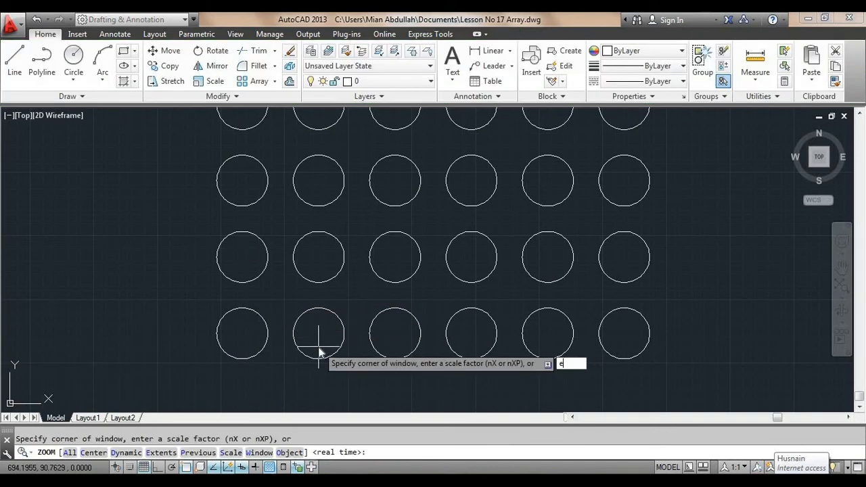
pyautogui.press('Return')
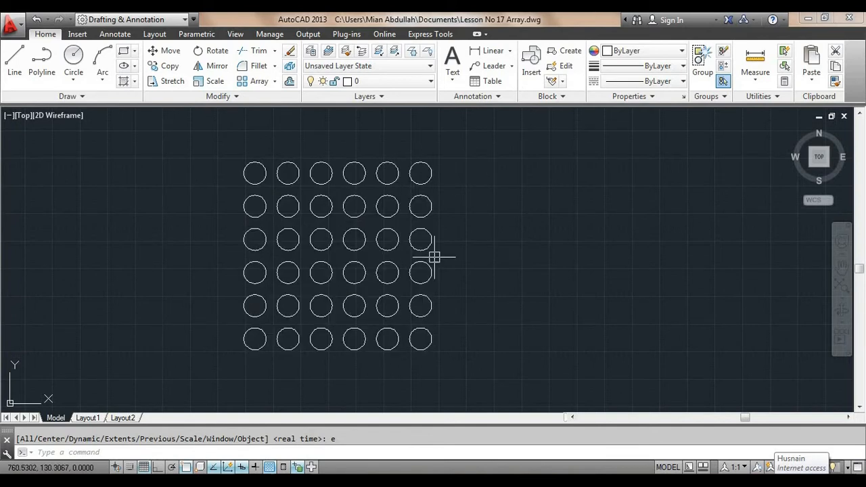
# - Select the circle array and set the spacing between its columns and between its rows to 5
pyautogui.click(261, 351)
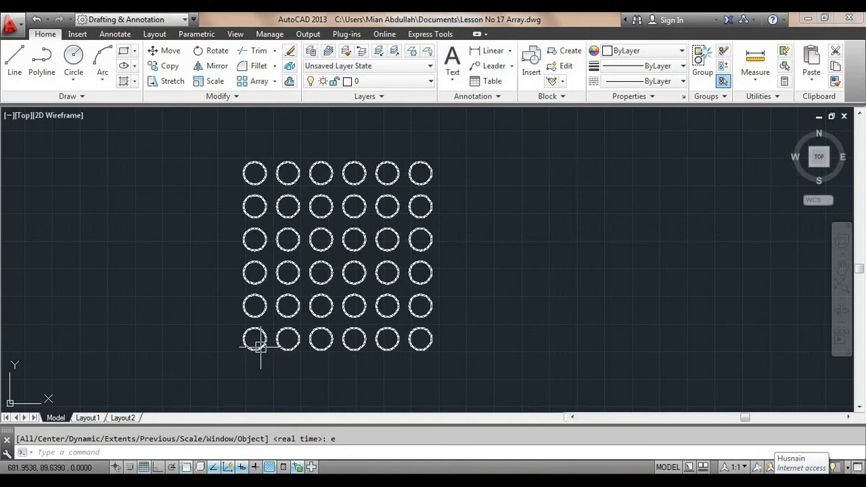
pyautogui.click(261, 346)
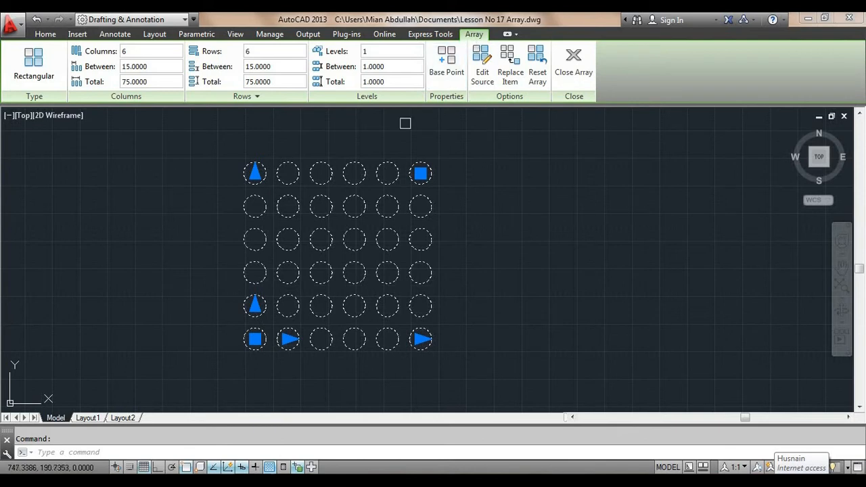
pyautogui.scroll(2, 288, 211)
pyautogui.scroll(-2, 288, 212)
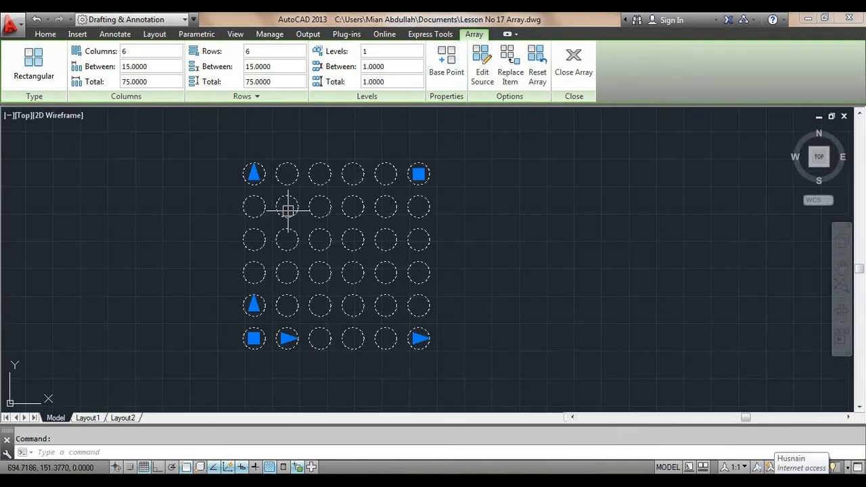
pyautogui.moveTo(308, 217); pyautogui.dragTo(327, 197, button='middle')
pyautogui.scroll(2, 376, 196)
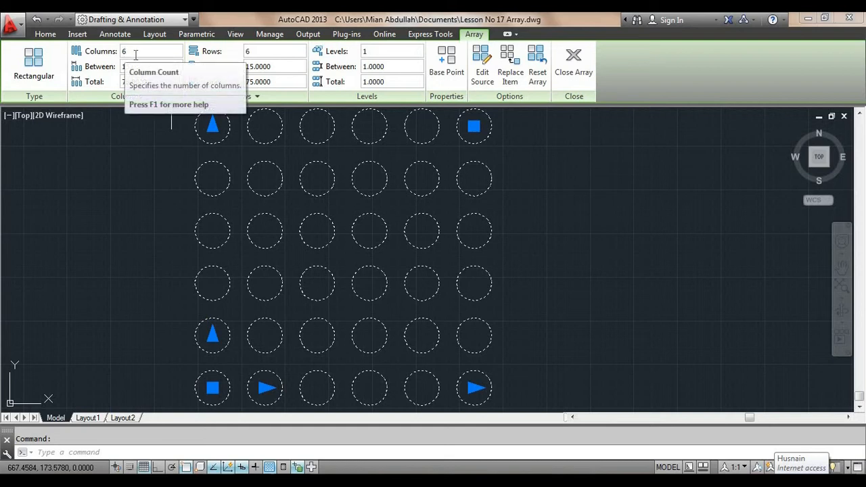
pyautogui.click(155, 66)
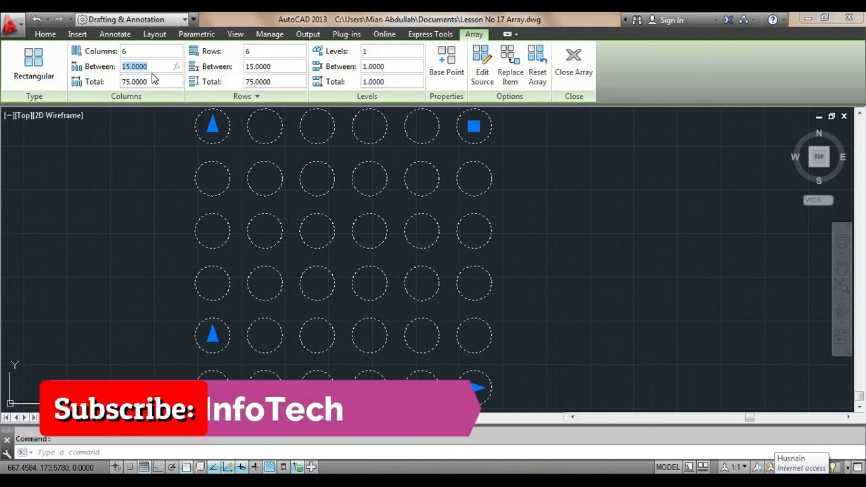
pyautogui.click(277, 67)
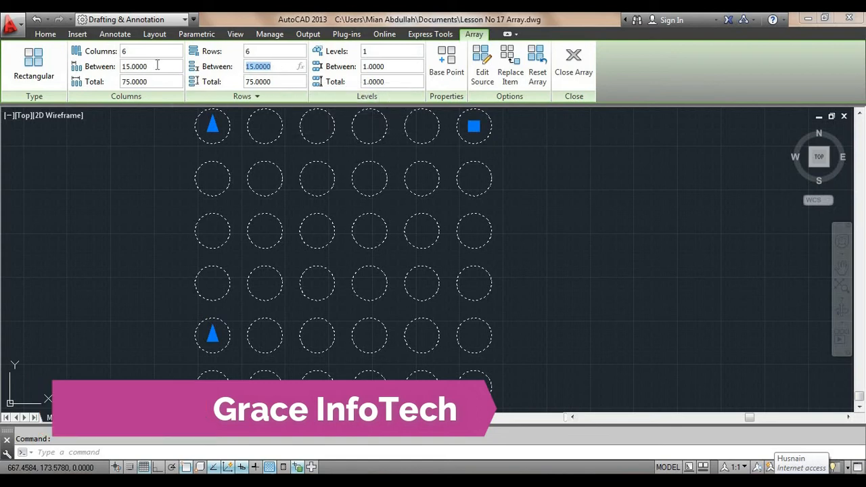
pyautogui.click(125, 65)
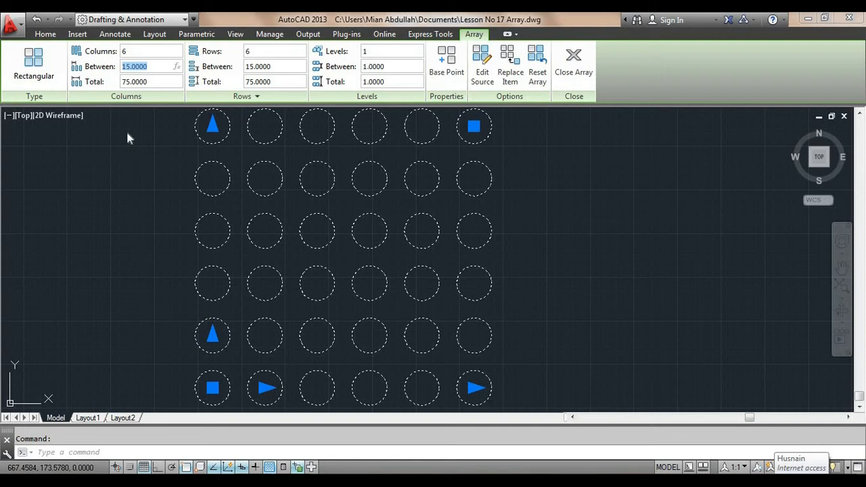
pyautogui.write('5')
pyautogui.click(275, 67)
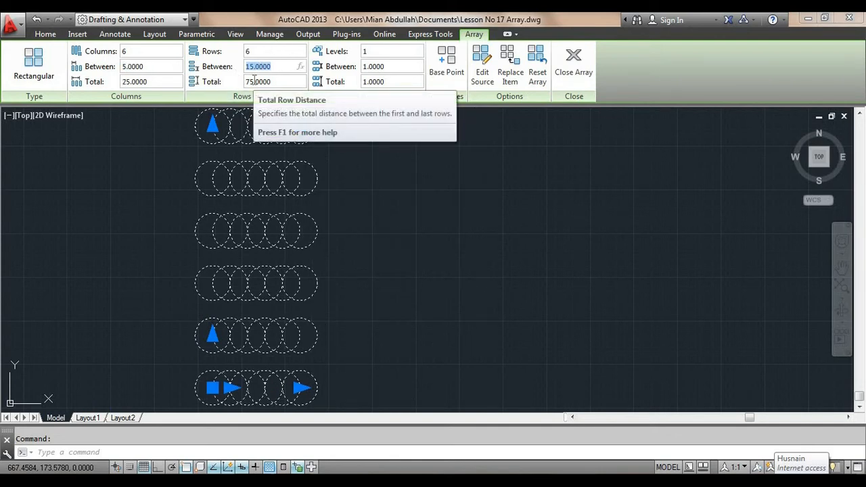
pyautogui.write('5')
pyautogui.press('Return')
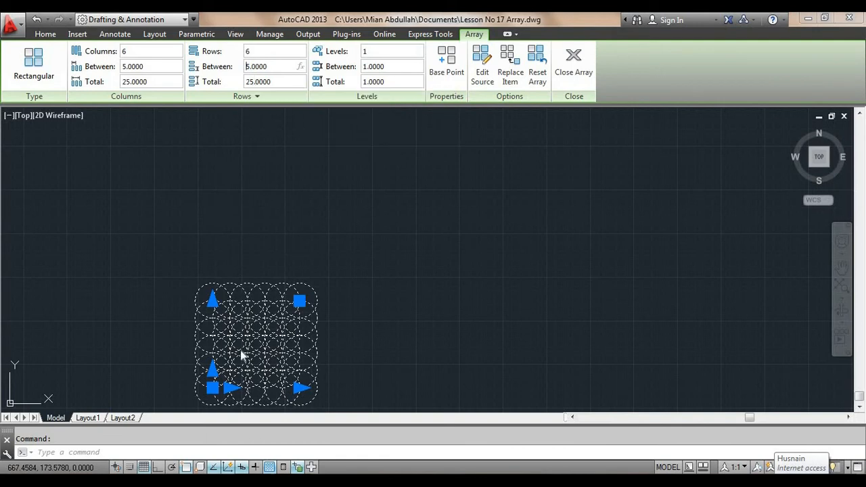
# - Set the spacing between the circle array's columns and between its rows to 10
pyautogui.moveTo(242, 354); pyautogui.dragTo(300, 245, button='middle')
pyautogui.scroll(4, 300, 246)
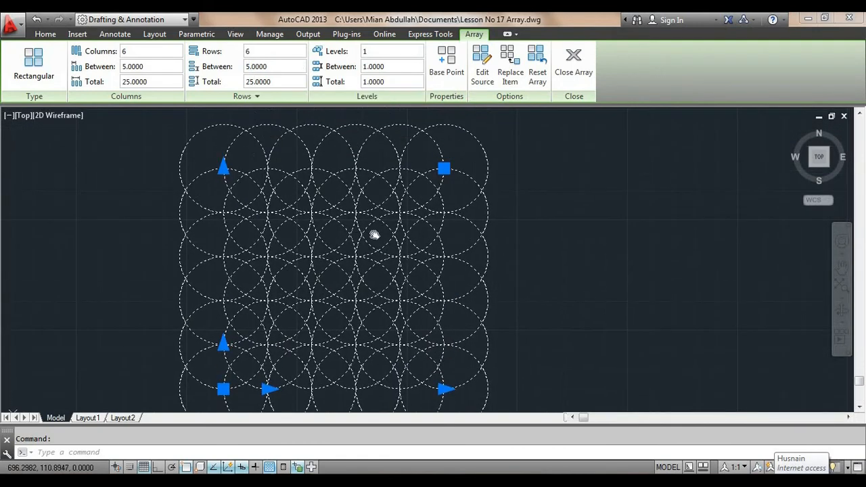
pyautogui.scroll(-2, 377, 213)
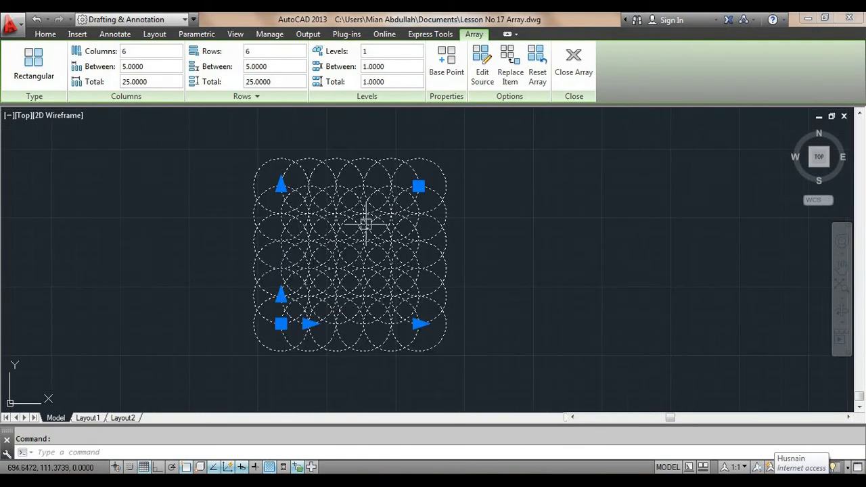
pyautogui.click(150, 67)
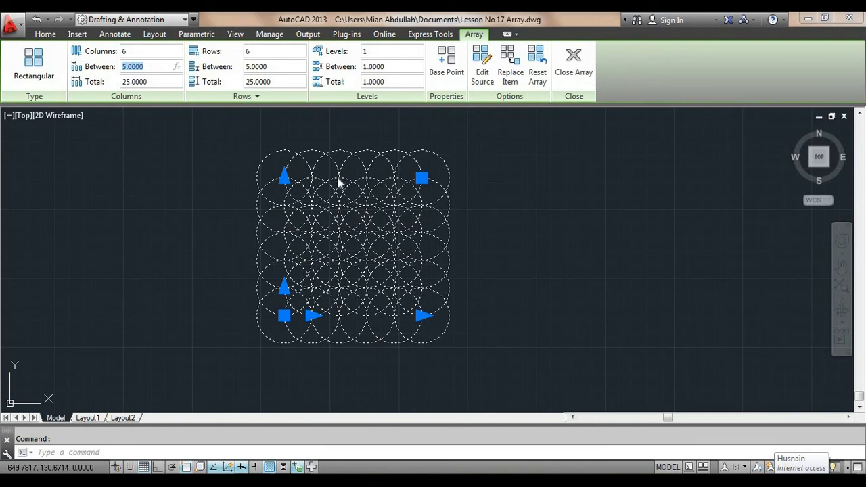
pyautogui.write('10')
pyautogui.click(279, 67)
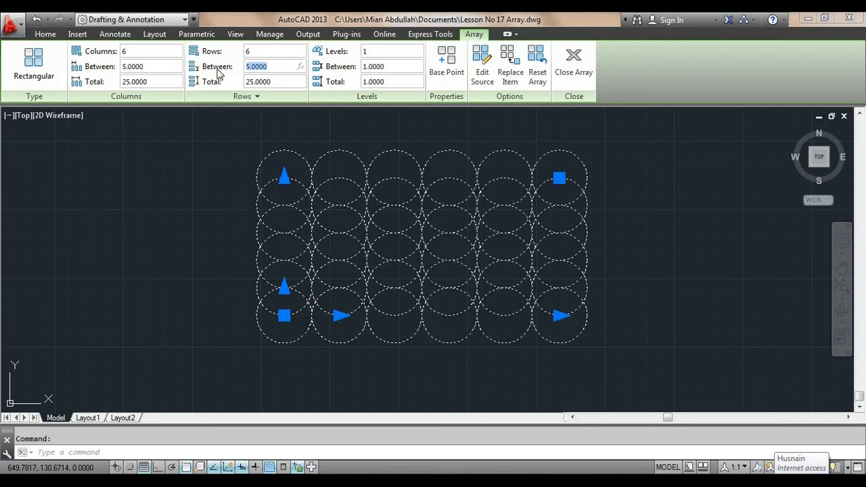
pyautogui.write('10')
pyautogui.press('Return')
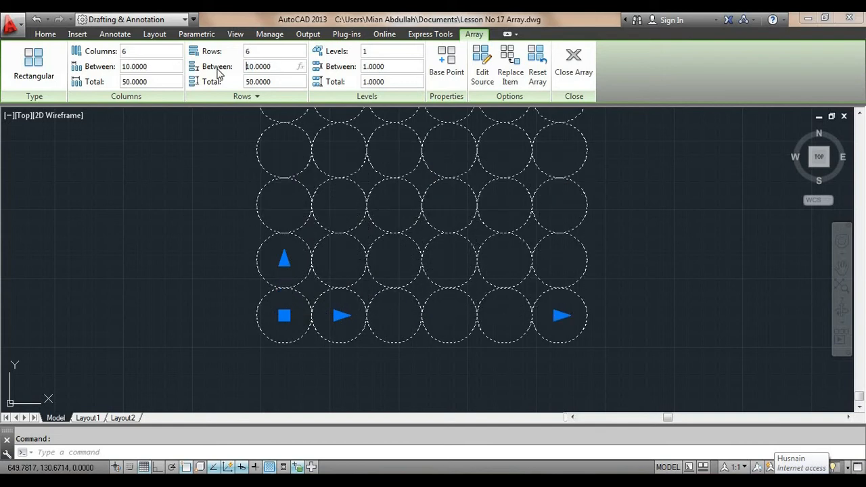
# - Change the circle array to 3 columns and 4 rows, with a spacing of 15 in both directions
pyautogui.moveTo(427, 190); pyautogui.dragTo(373, 248, button='middle')
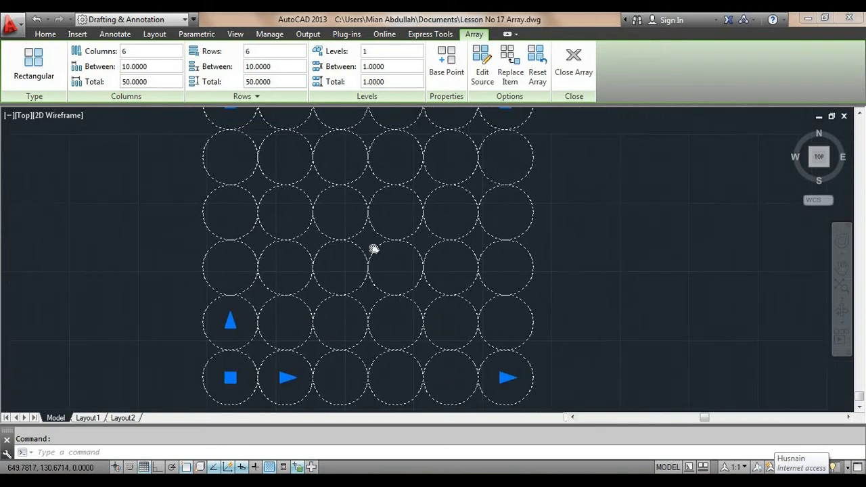
pyautogui.scroll(-2, 373, 248)
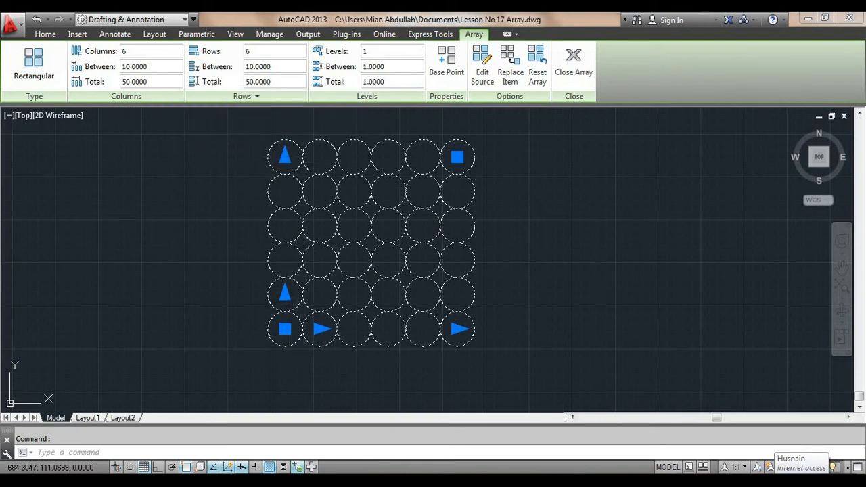
pyautogui.click(153, 81)
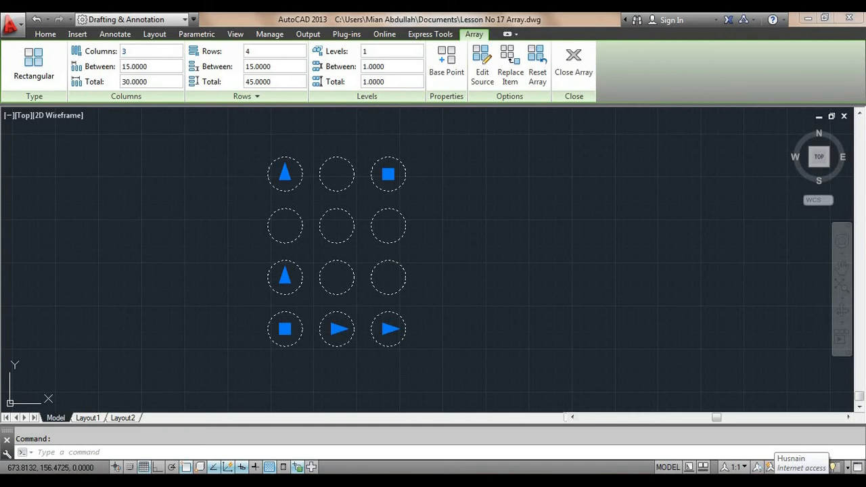
pyautogui.click(470, 313)
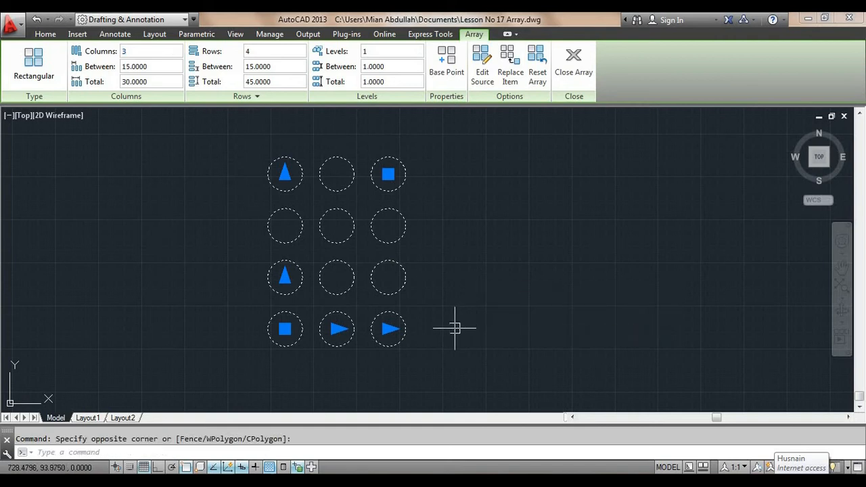
# - Switch to the isometric home view, set the circle array to 2 levels and deselect it
pyautogui.click(381, 51)
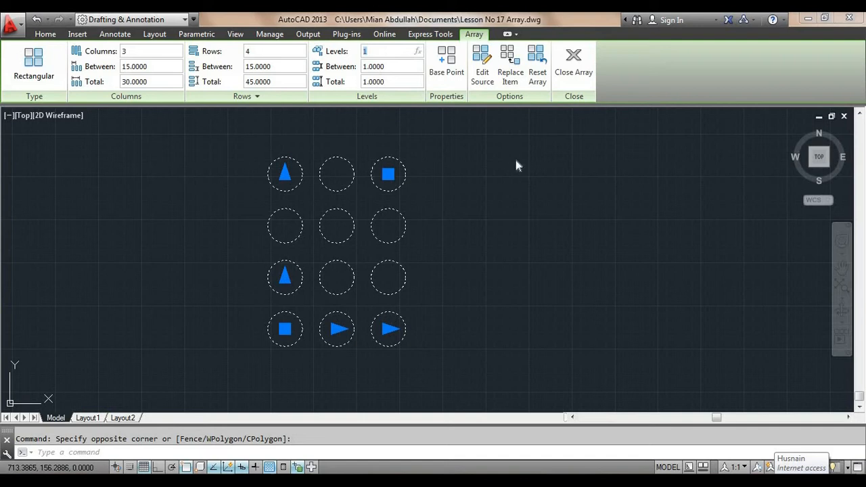
pyautogui.click(792, 128)
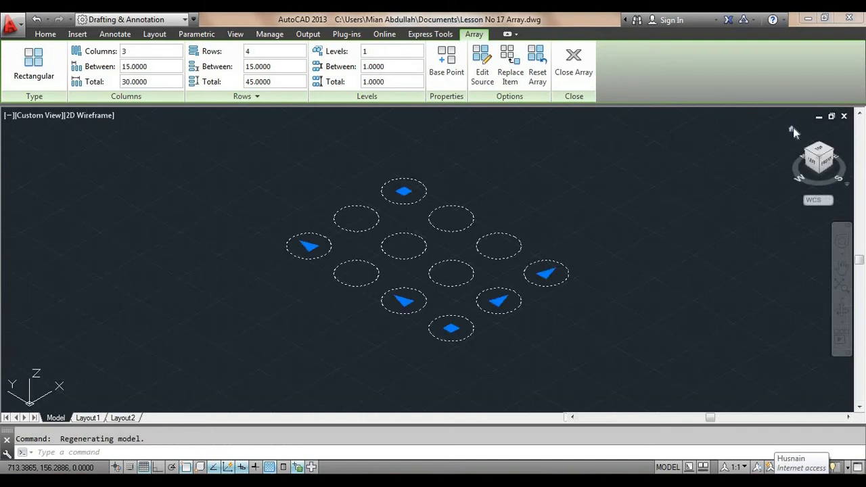
pyautogui.moveTo(673, 223); pyautogui.dragTo(646, 236, button='middle')
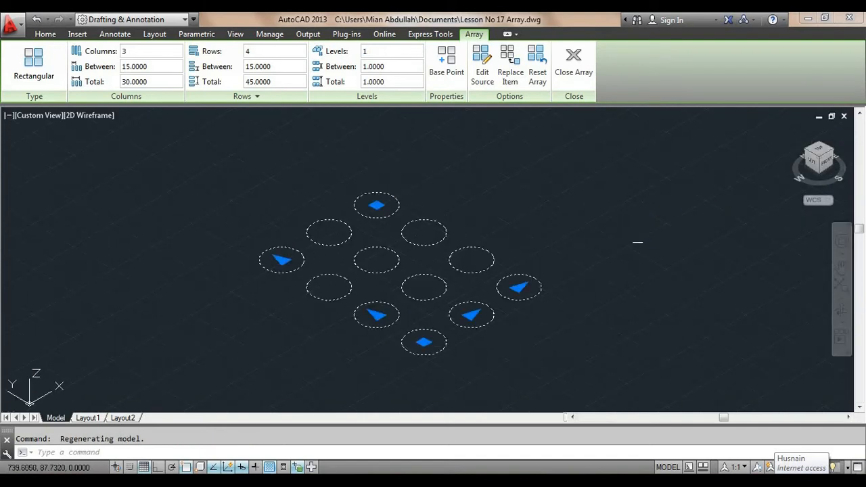
pyautogui.click(371, 50)
pyautogui.moveTo(371, 50); pyautogui.dragTo(362, 55)
pyautogui.write('2')
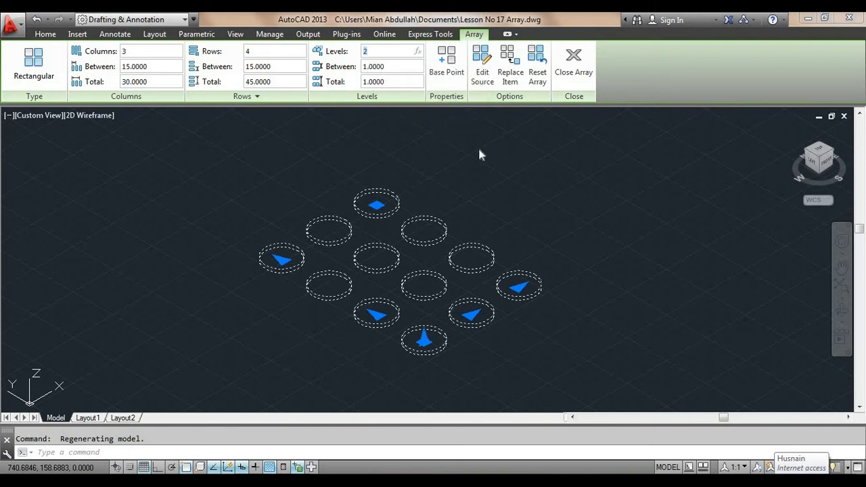
pyautogui.click(602, 259)
pyautogui.press('Escape')
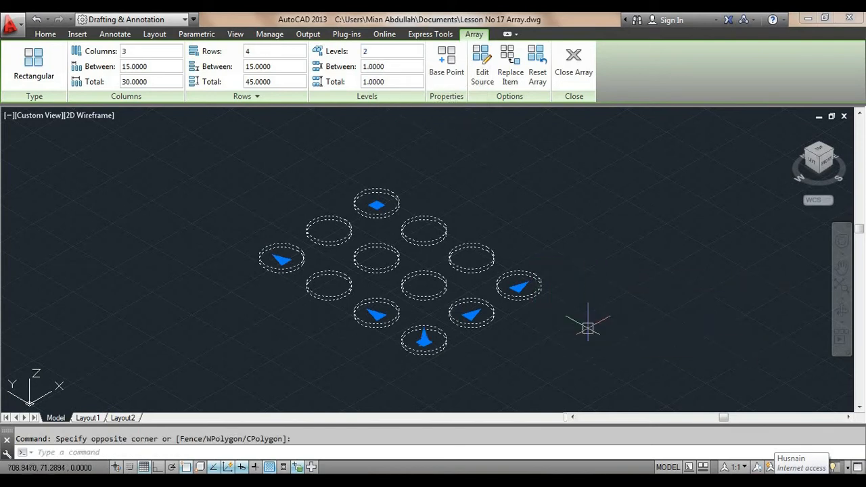
pyautogui.press('Escape')
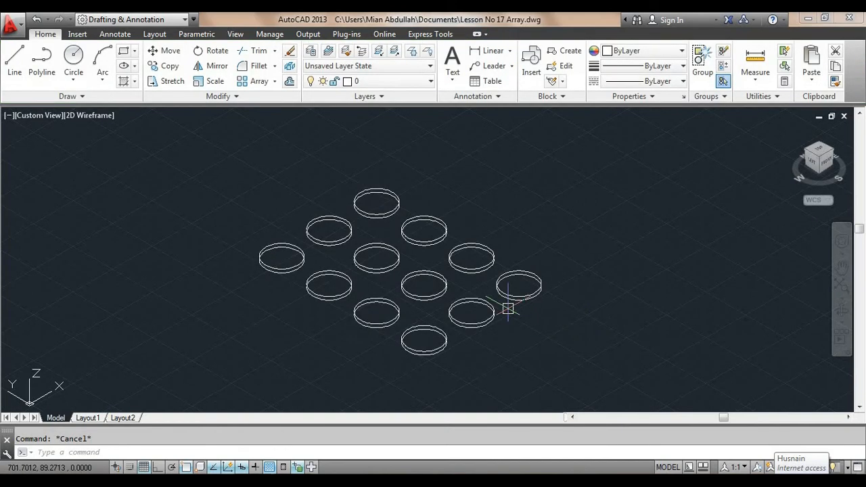
# - Set the circle array to 5 levels and deselect it
pyautogui.click(450, 256)
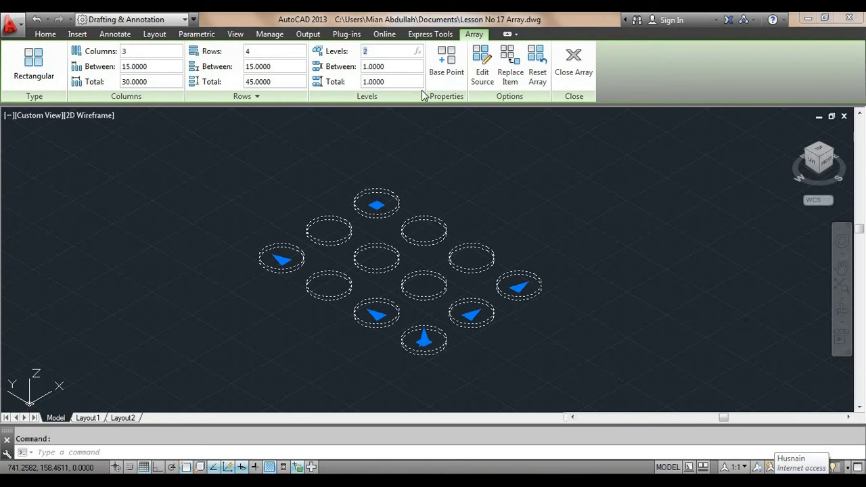
pyautogui.press('BackSpace')
pyautogui.write('5')
pyautogui.press('Return')
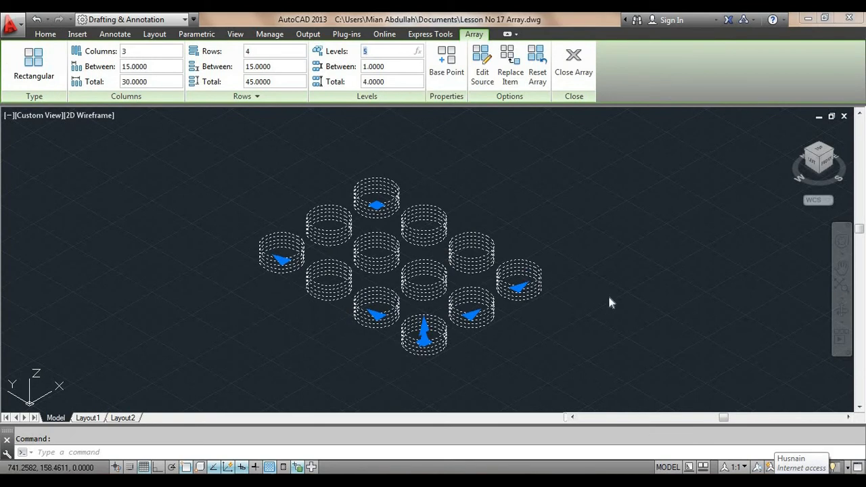
pyautogui.press('Escape')
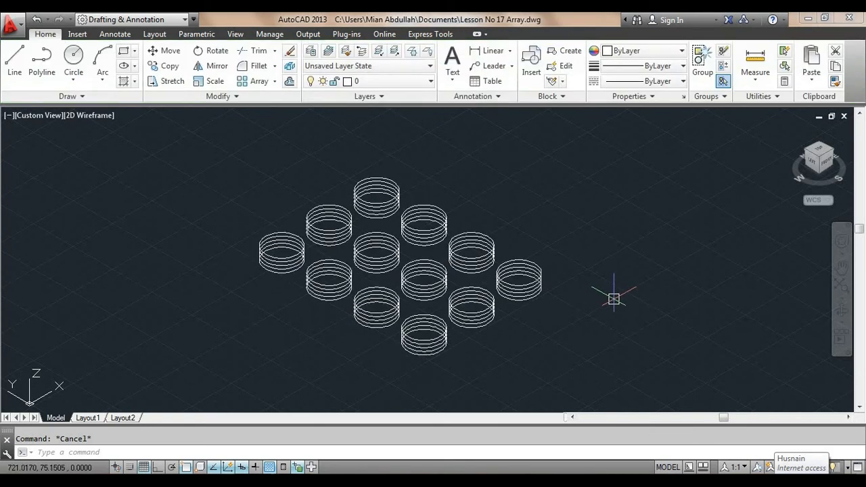
# - Set the spacing between the circle array's levels to 2, and erase the array from the drawing
pyautogui.click(512, 283)
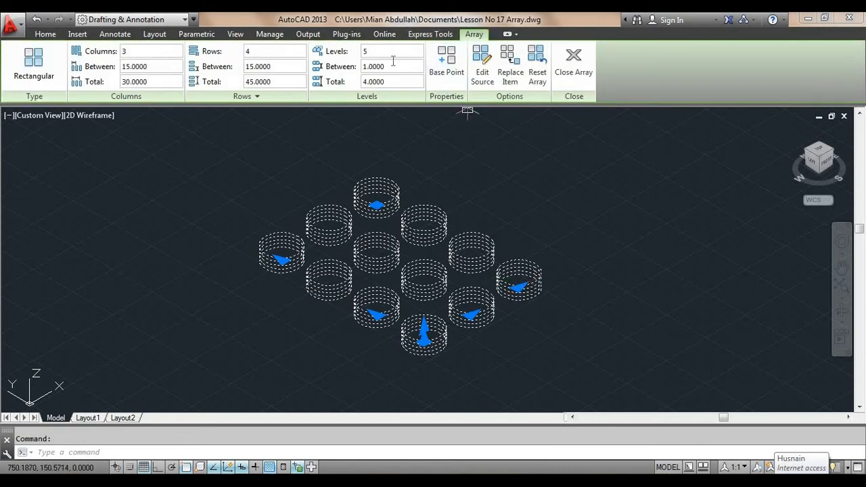
pyautogui.click(369, 67)
pyautogui.write('2')
pyautogui.press('Return')
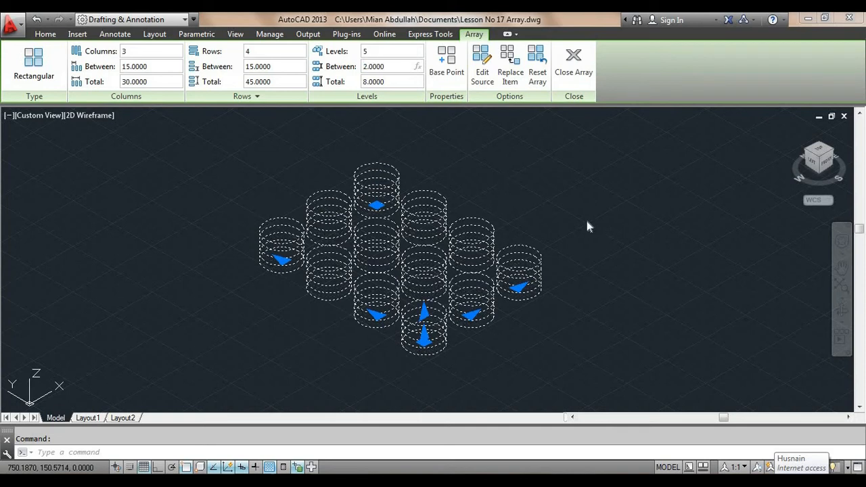
pyautogui.click(626, 242)
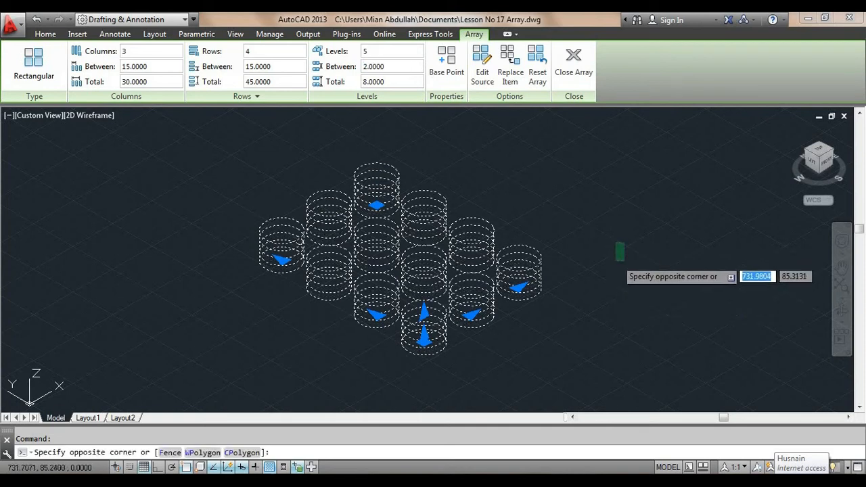
pyautogui.click(580, 291)
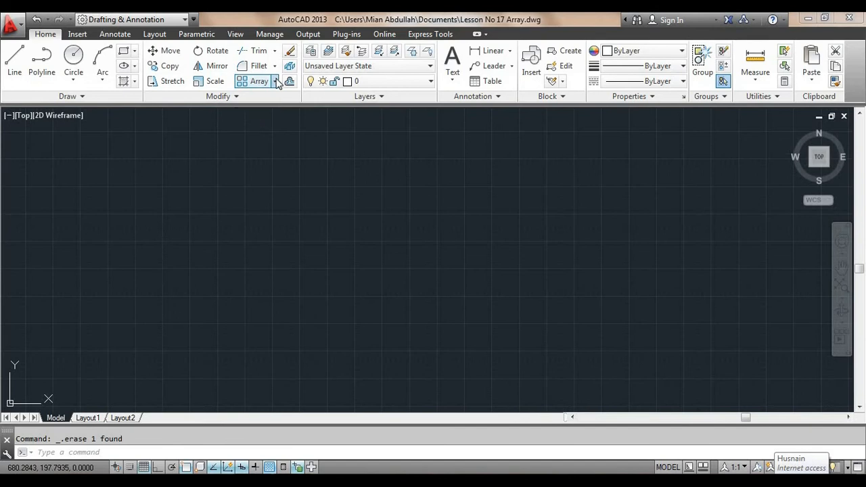
pyautogui.click(275, 81)
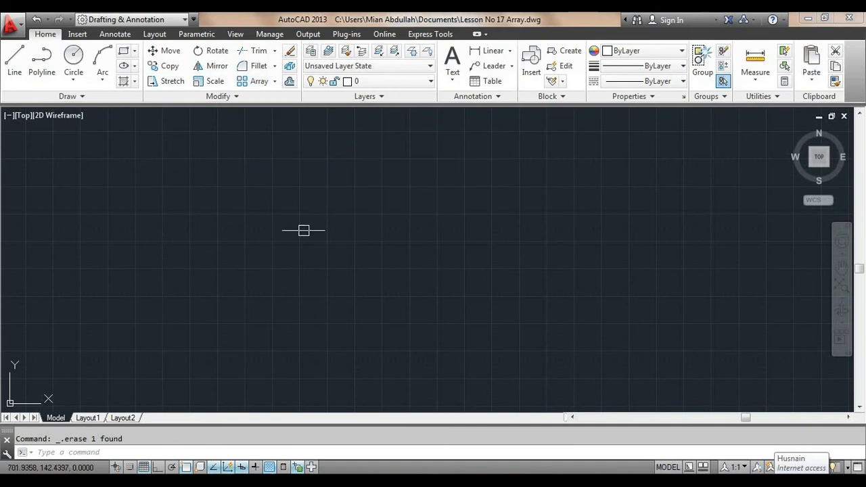
pyautogui.click(274, 82)
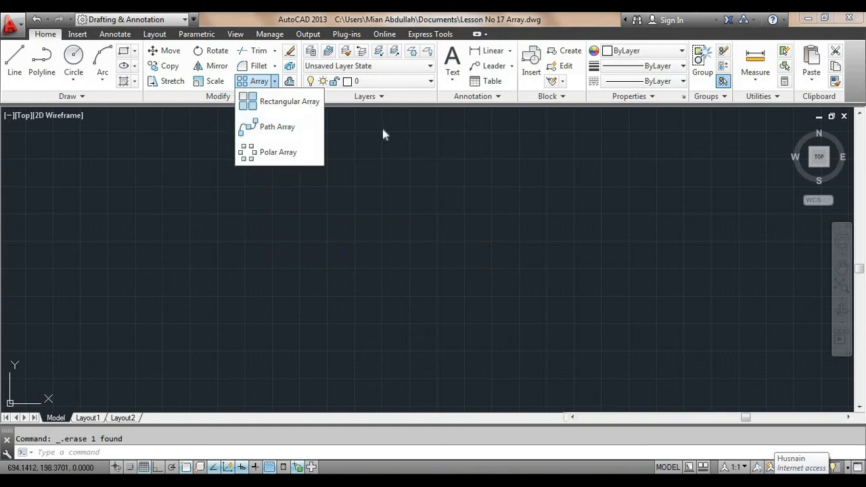
pyautogui.click(359, 197)
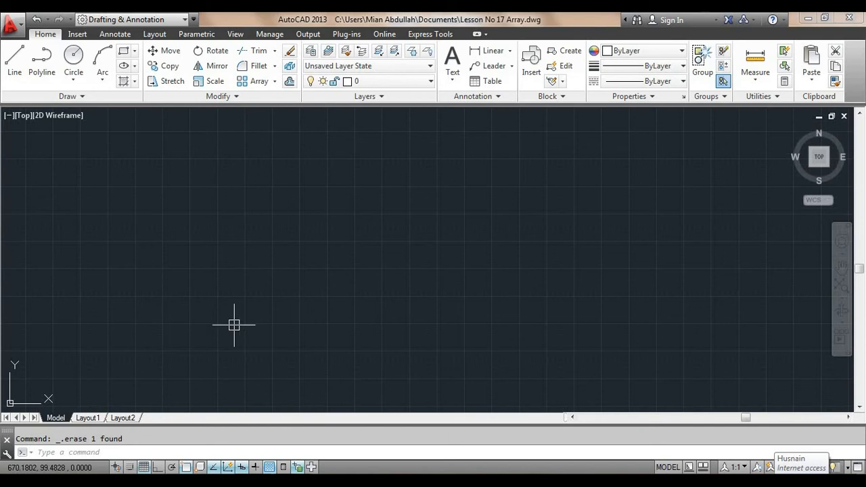
# - Draw a wavy spline through six fit points, alternating low and high to form two crests and two troughs
pyautogui.write('SPL')
pyautogui.press('Return')
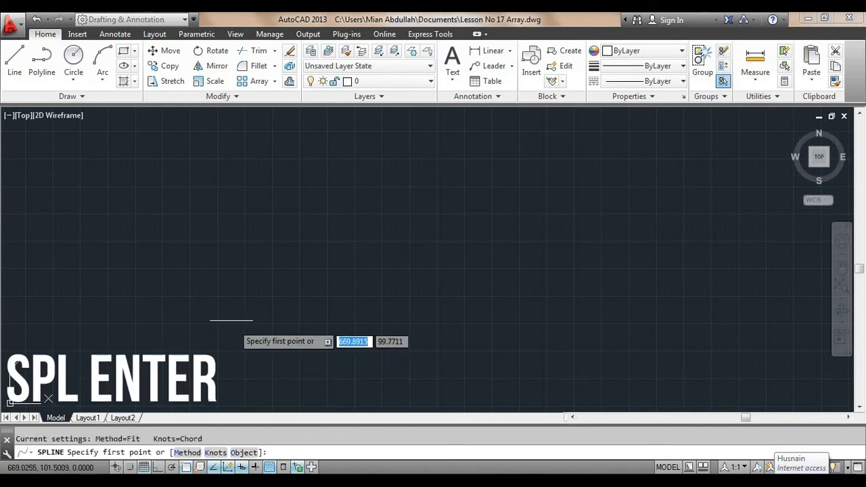
pyautogui.click(147, 255)
pyautogui.click(232, 182)
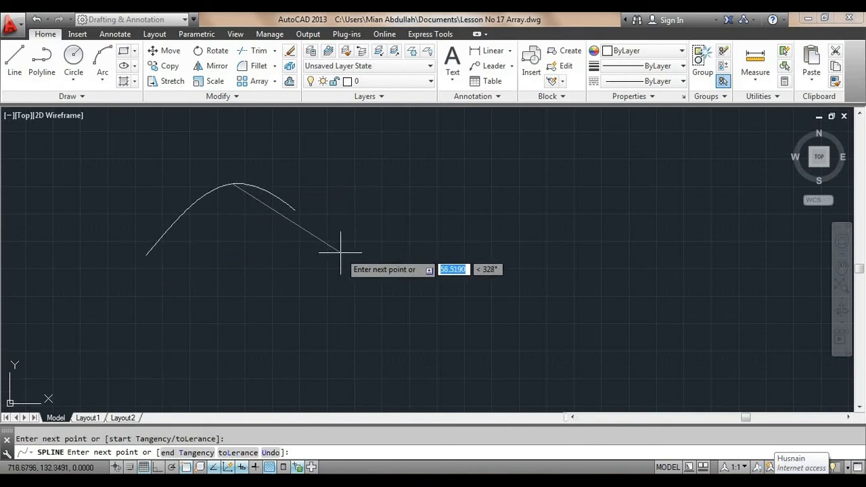
pyautogui.click(339, 251)
pyautogui.click(446, 187)
pyautogui.click(550, 252)
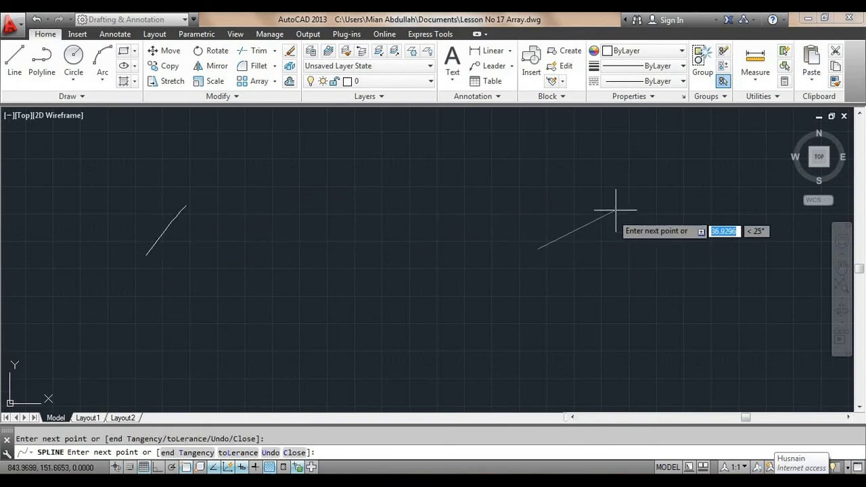
pyautogui.click(639, 184)
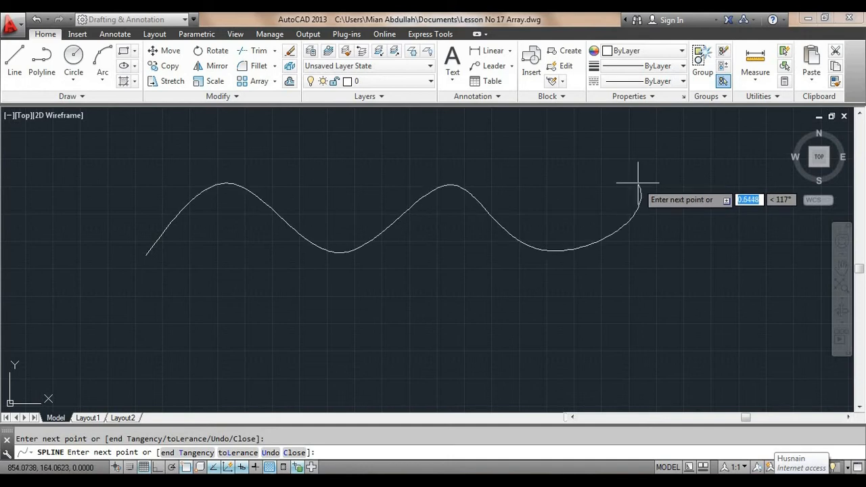
pyautogui.press('Return')
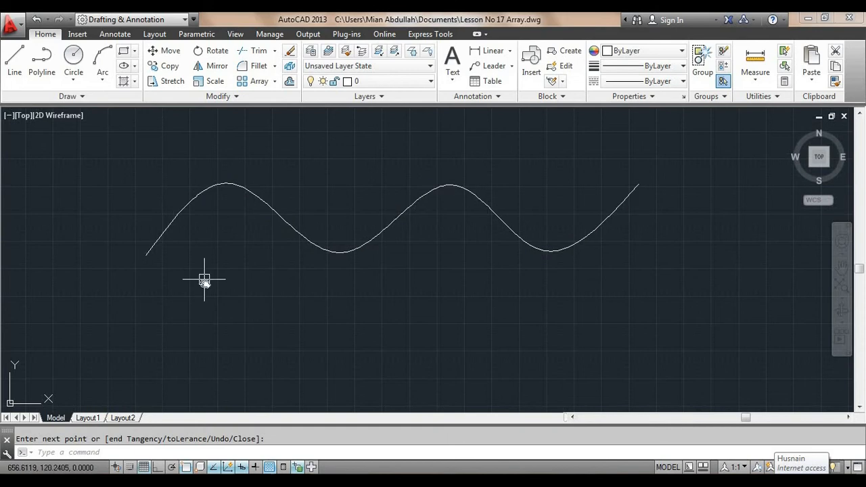
# - Draw a circle with a radius of about 8.6, centred on the spline's lower-left start point
pyautogui.moveTo(204, 279); pyautogui.dragTo(208, 296, button='middle')
pyautogui.write('c')
pyautogui.press('Return')
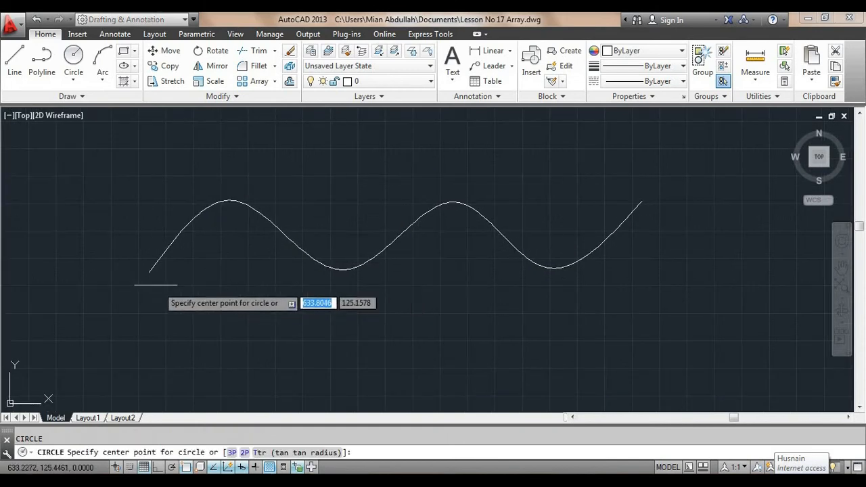
pyautogui.click(148, 272)
pyautogui.click(166, 283)
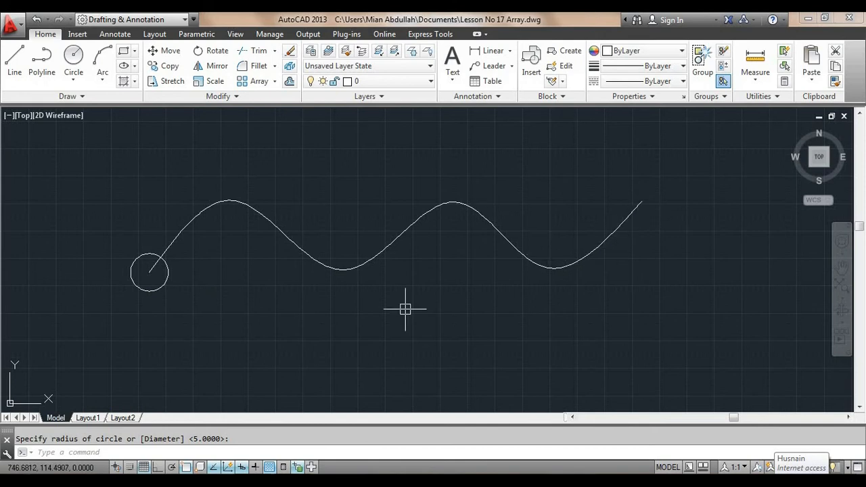
# - Create a path array of the circle, using the spline as the path curve
pyautogui.write('ar')
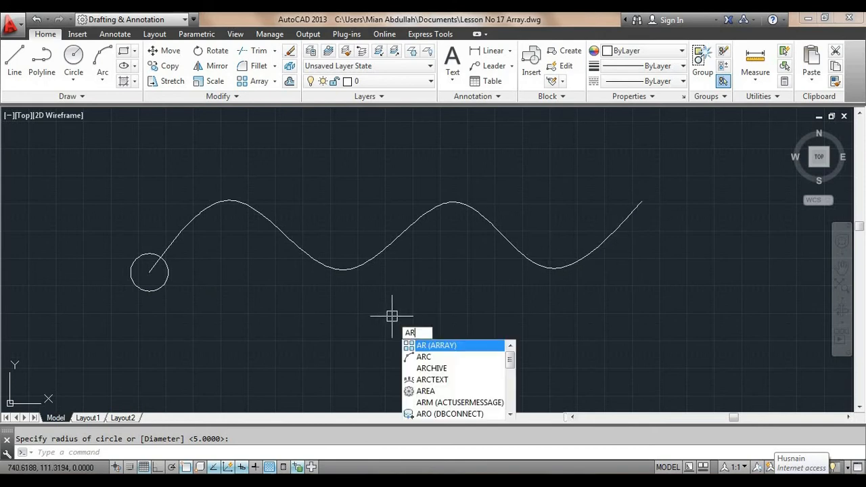
pyautogui.press('Return')
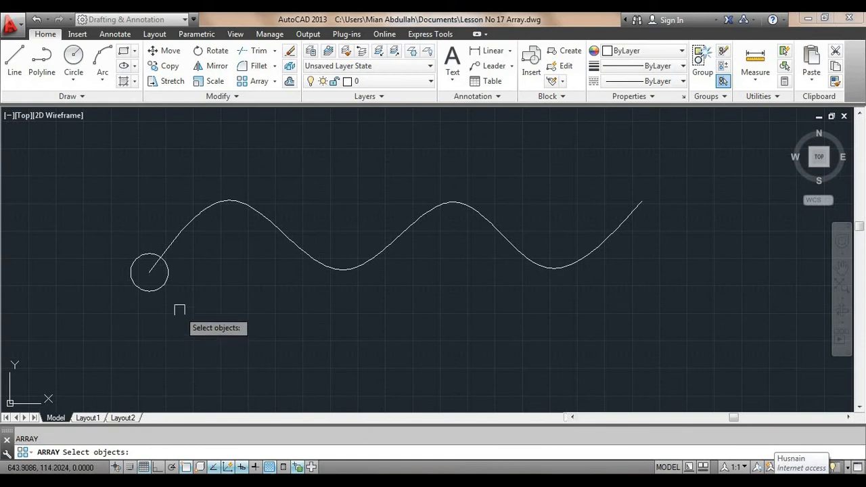
pyautogui.click(160, 287)
pyautogui.press('Return')
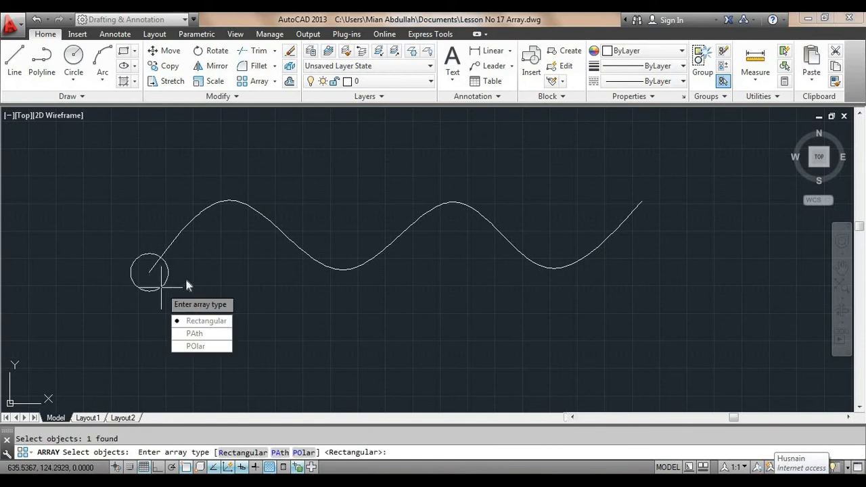
pyautogui.click(226, 335)
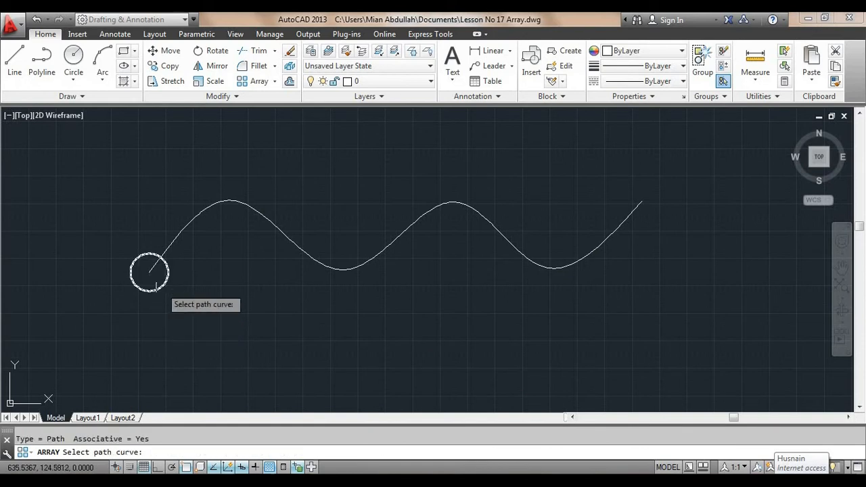
pyautogui.click(191, 220)
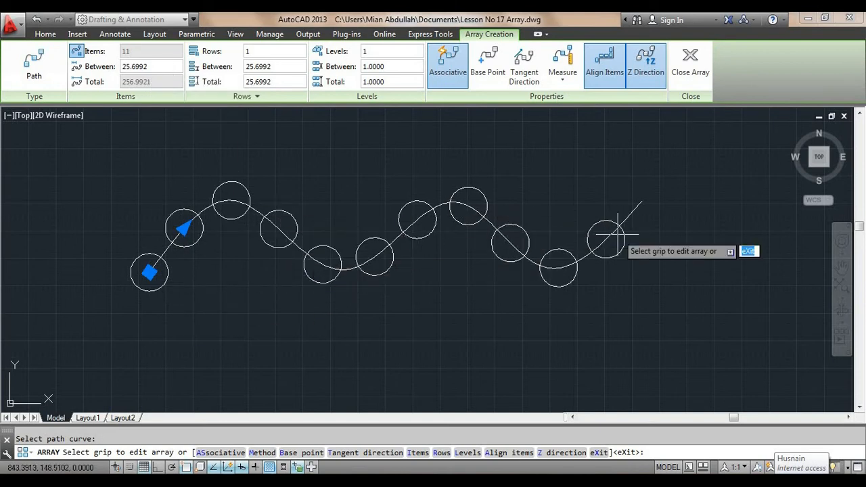
# - Try spacings of 50 and 10 between the circles of the path array
pyautogui.click(130, 66)
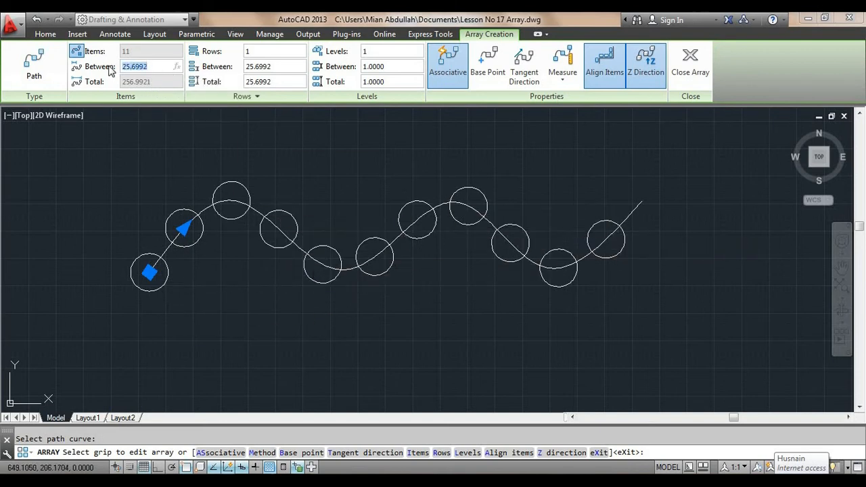
pyautogui.write('50')
pyautogui.press('Return')
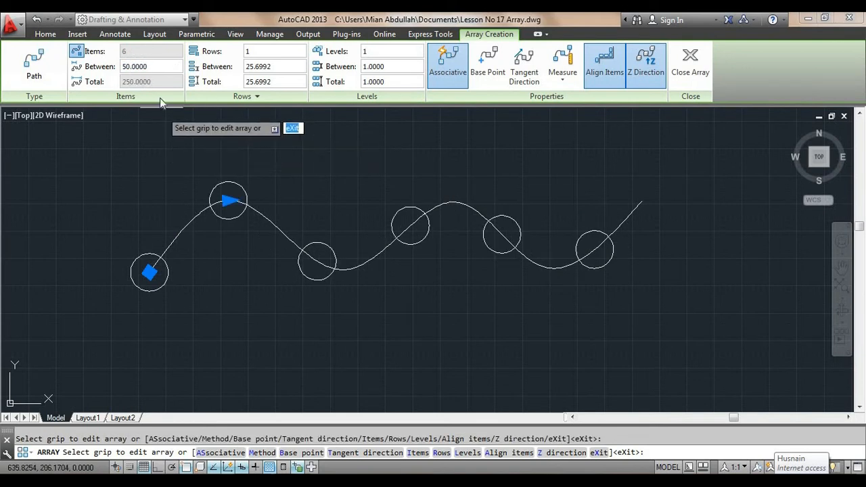
pyautogui.moveTo(156, 68); pyautogui.dragTo(107, 69)
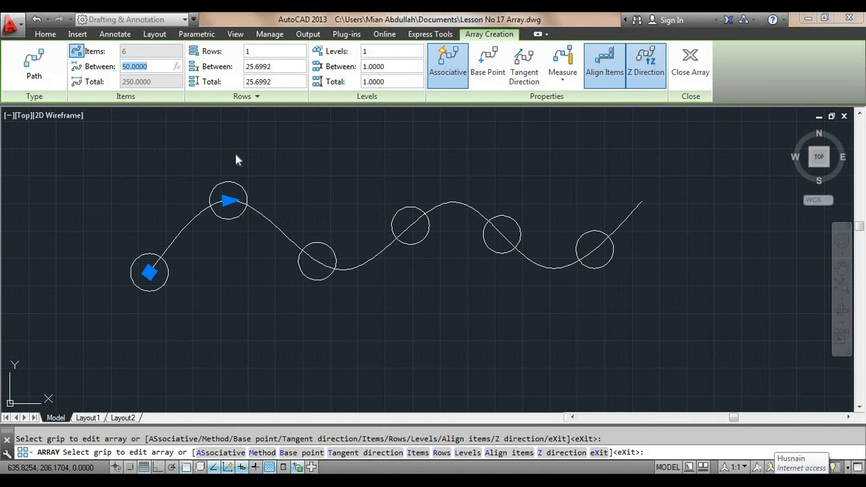
pyautogui.write('10')
pyautogui.press('Return')
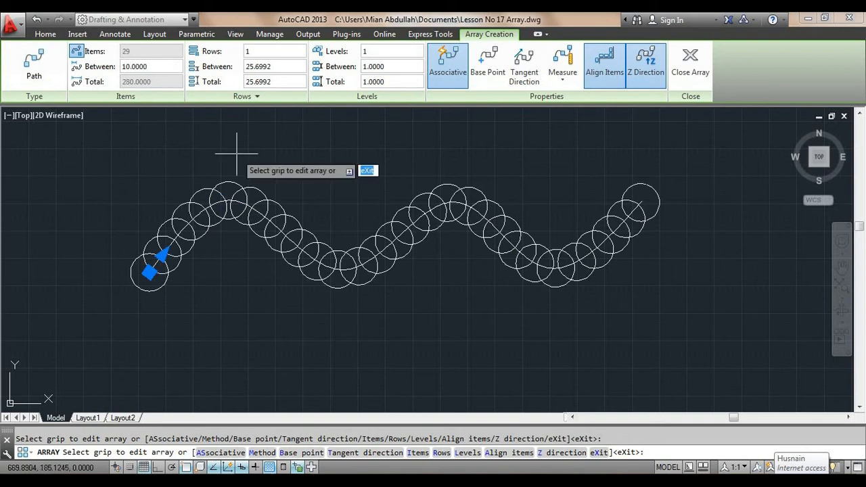
# - Set the spacing between the path array's circles to 2 and leave the array command
pyautogui.moveTo(155, 66); pyautogui.dragTo(109, 67)
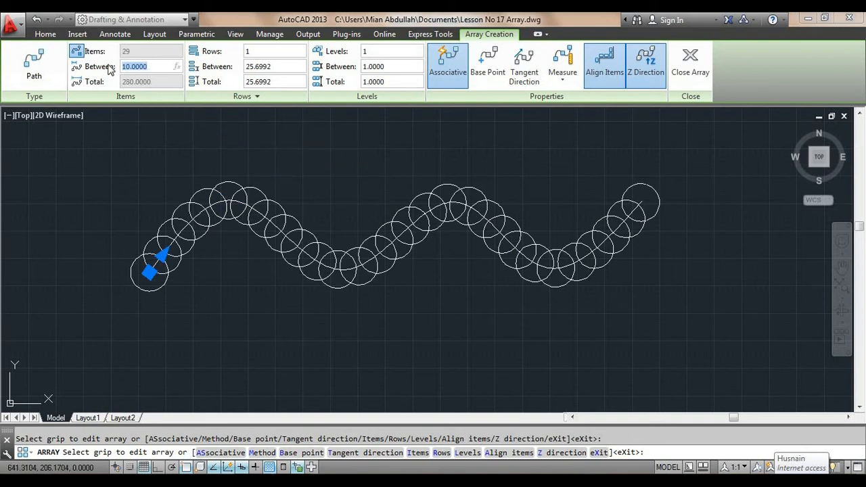
pyautogui.write('2')
pyautogui.press('Return')
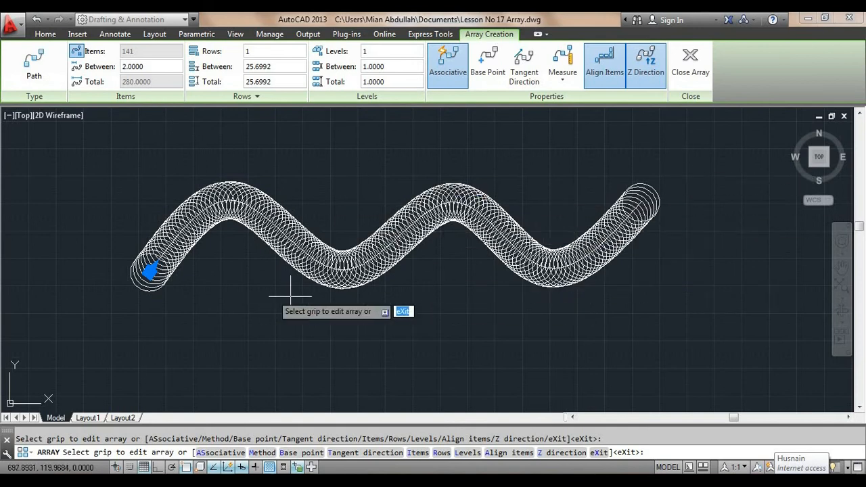
pyautogui.press('Escape')
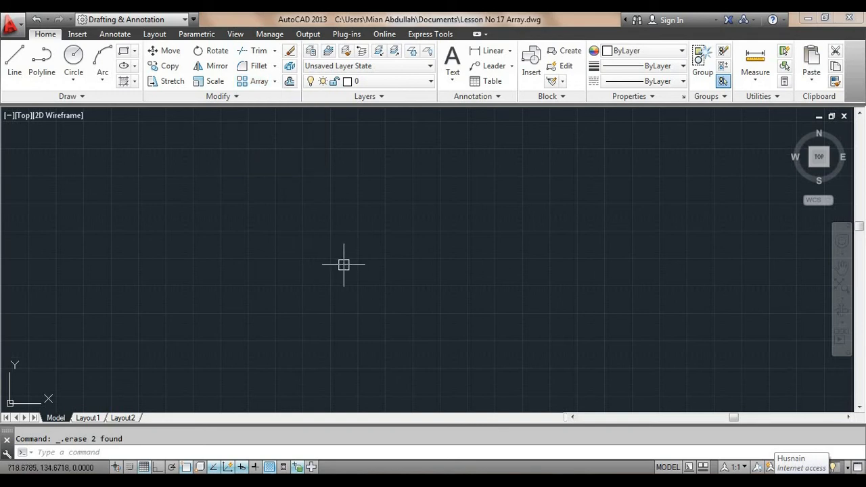
# - Draw a large circle with a radius of about 59.4 in the empty drawing area
pyautogui.write('c')
pyautogui.press('Return')
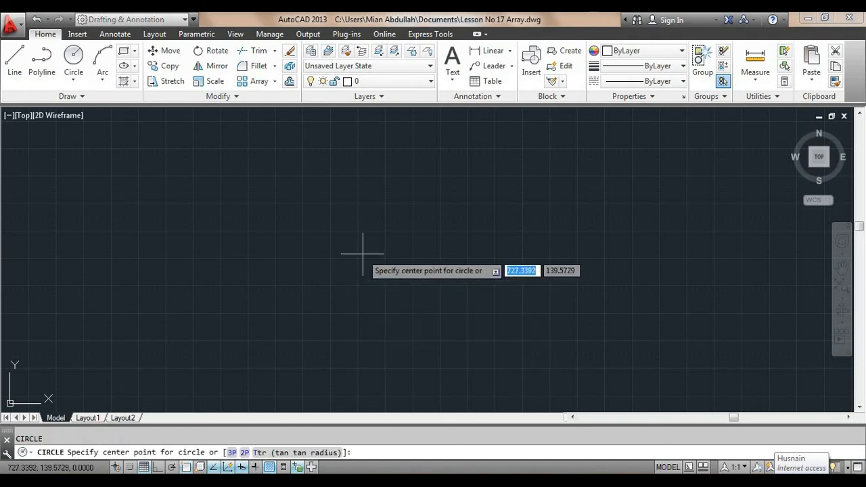
pyautogui.click(370, 251)
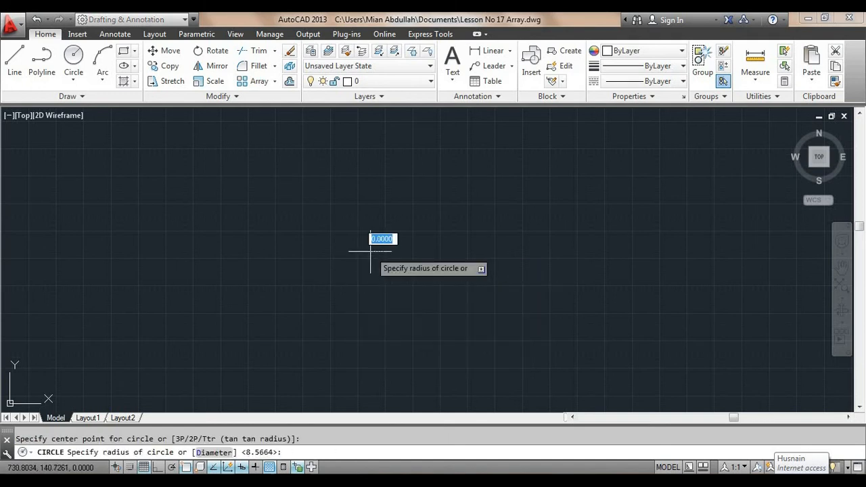
pyautogui.click(462, 346)
pyautogui.moveTo(532, 316); pyautogui.dragTo(468, 325, button='middle')
pyautogui.scroll(-3, 468, 324)
pyautogui.scroll(3, 336, 282)
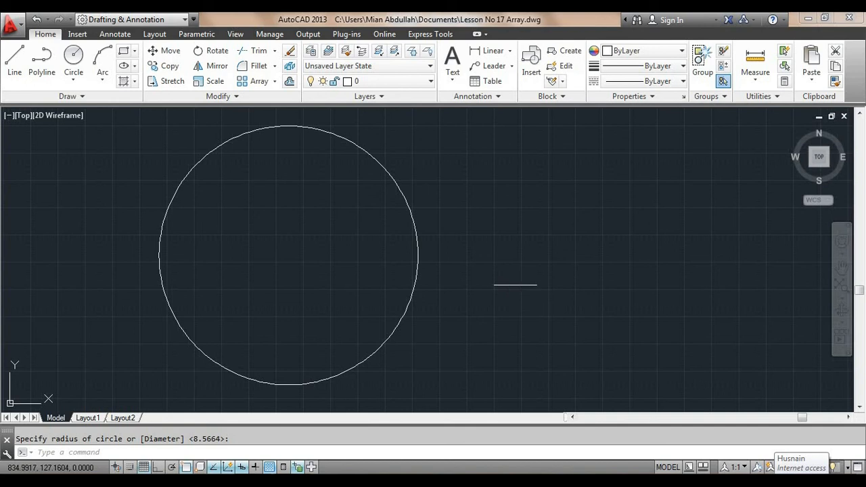
# - Draw a smaller circle centred on the large circle's right quadrant and stretch it to a radius of about 18.7
pyautogui.press('Return')
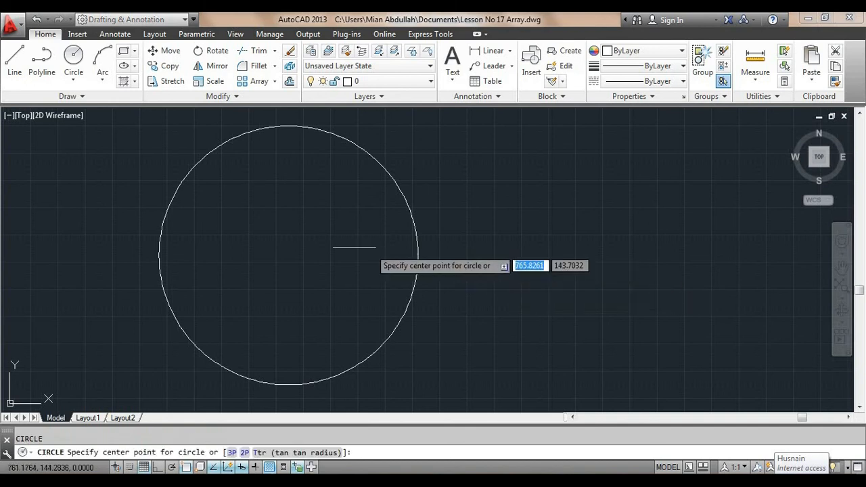
pyautogui.click(418, 256)
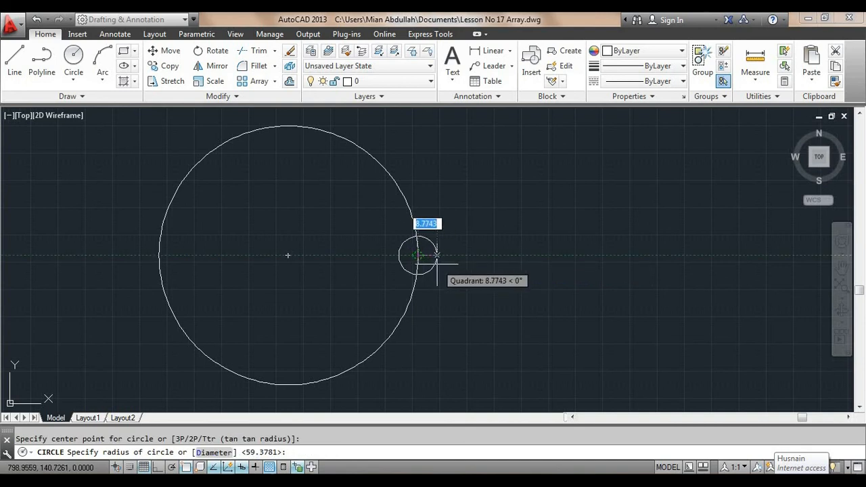
pyautogui.click(437, 264)
pyautogui.click(437, 256)
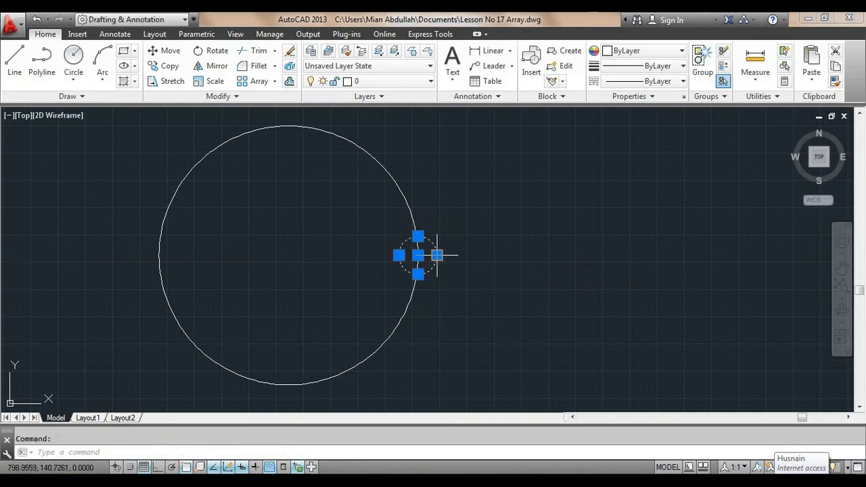
pyautogui.click(436, 256)
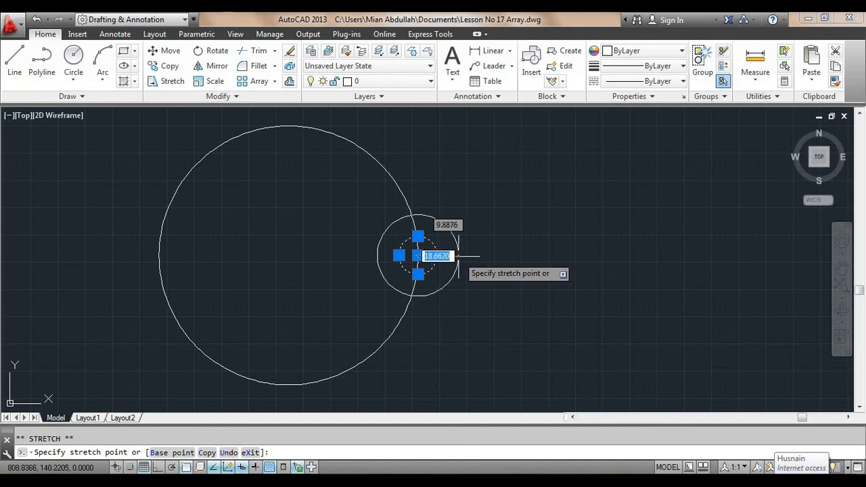
pyautogui.click(458, 256)
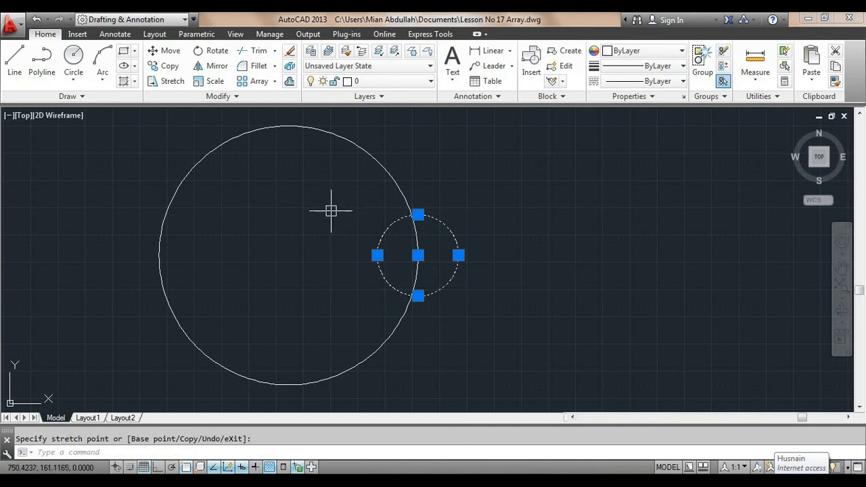
pyautogui.press('Escape')
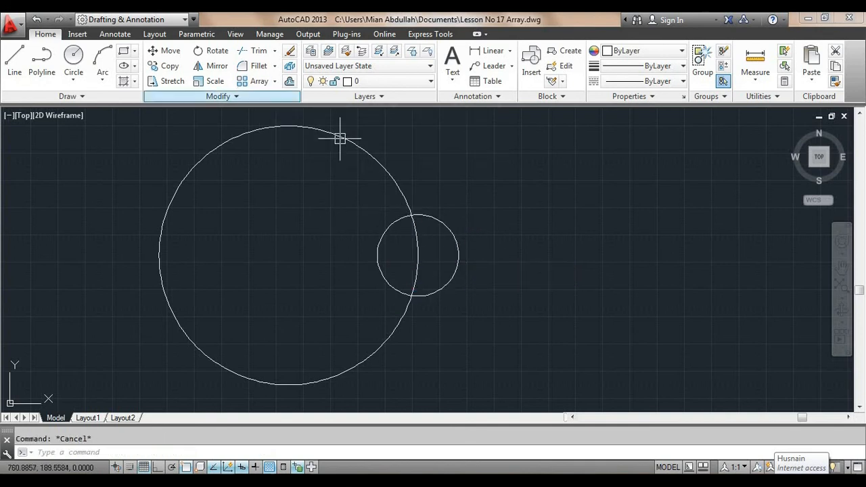
# - Create a polar array of the small circle around the large circle's centre
pyautogui.write('array')
pyautogui.press('Return')
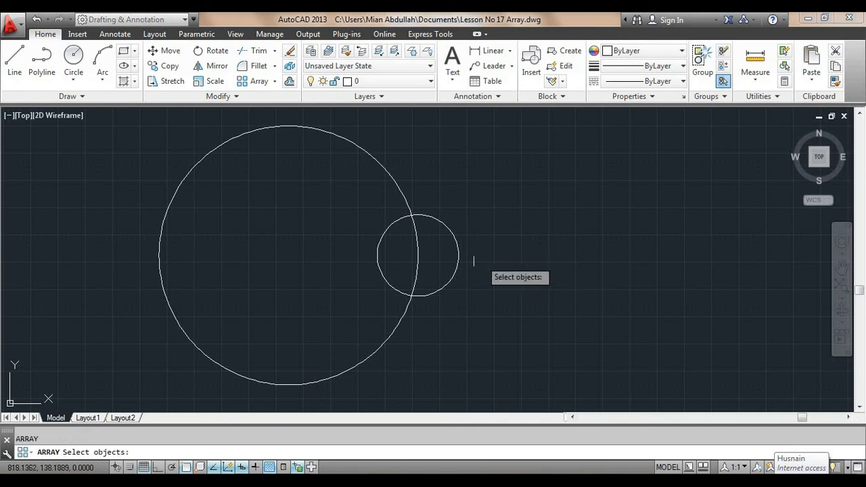
pyautogui.click(458, 264)
pyautogui.press('Return')
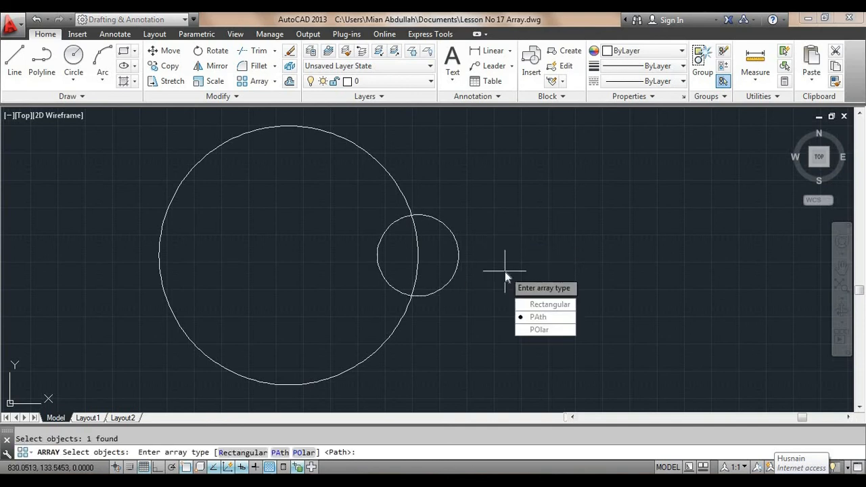
pyautogui.click(537, 330)
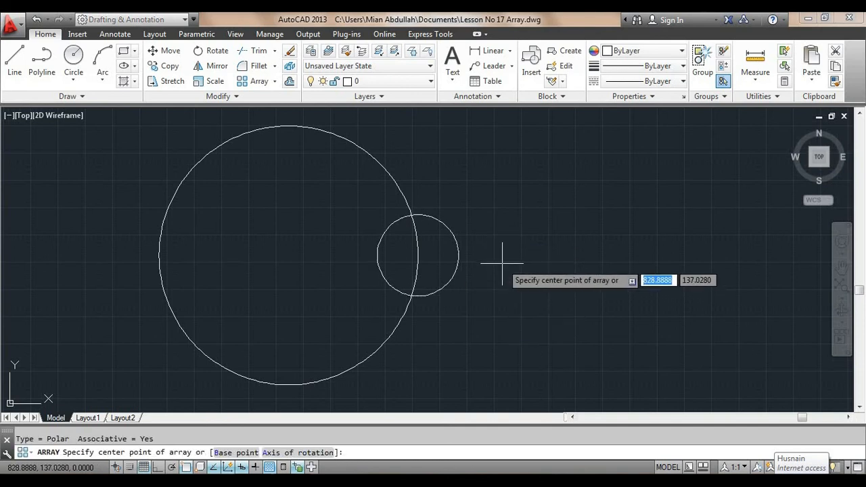
pyautogui.click(289, 256)
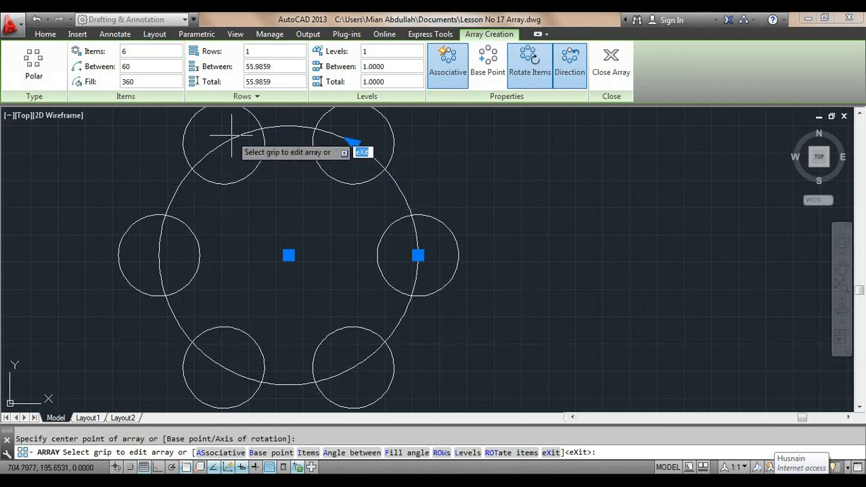
# - Set the polar array to 50 items and leave the array command
pyautogui.click(134, 54)
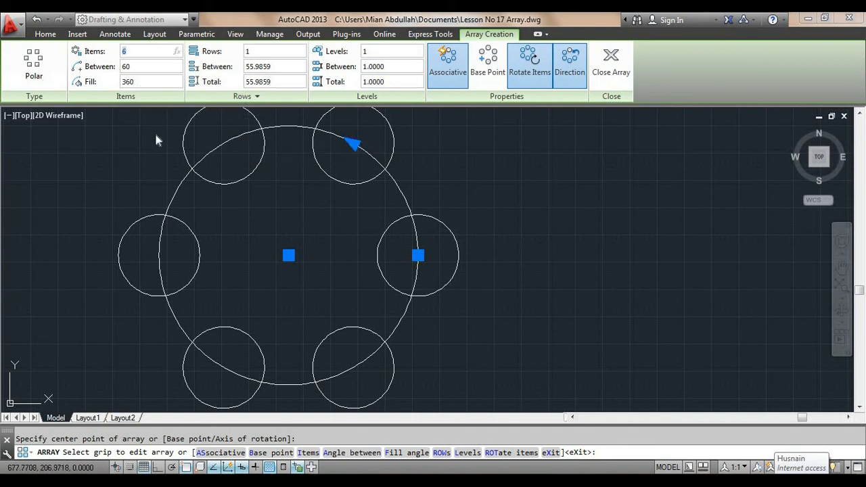
pyautogui.write('50')
pyautogui.press('Return')
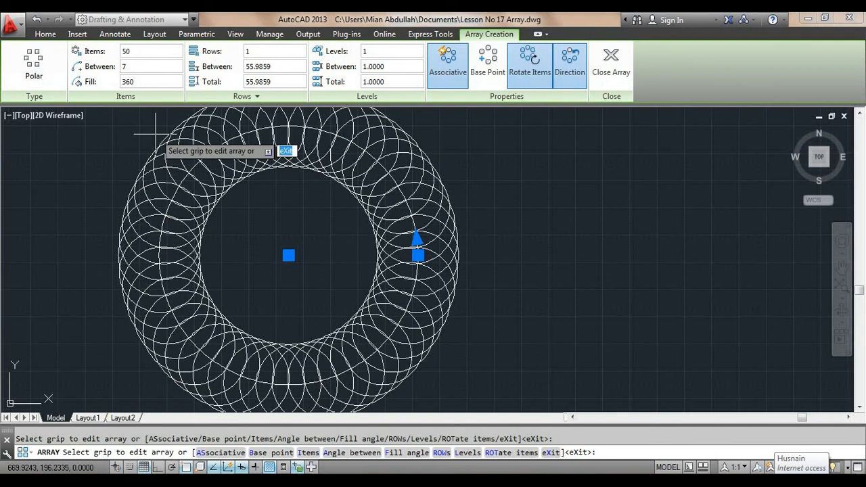
pyautogui.scroll(-2, 240, 245)
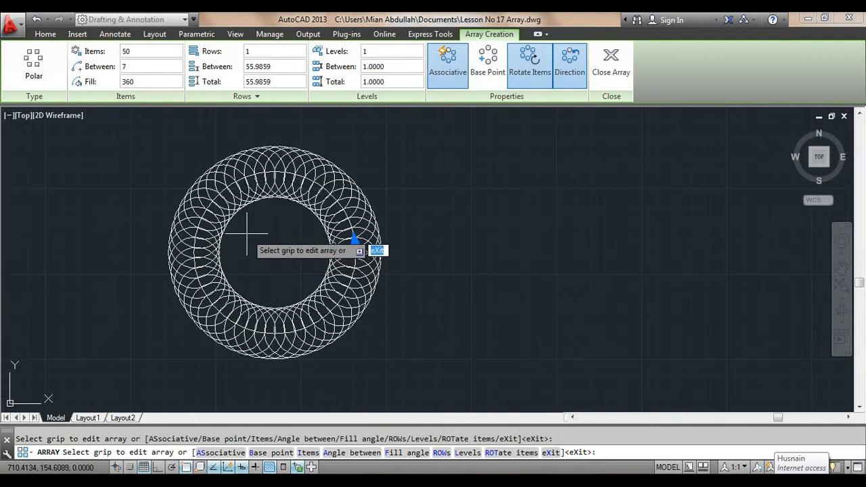
pyautogui.press('Escape')
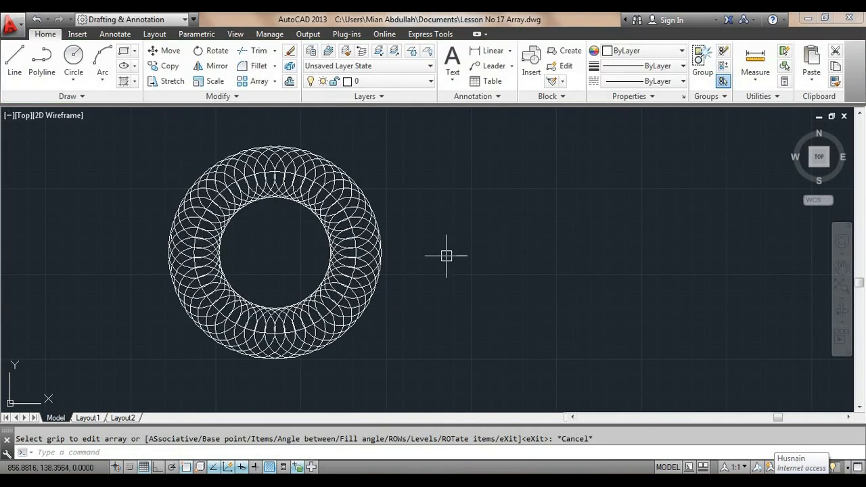